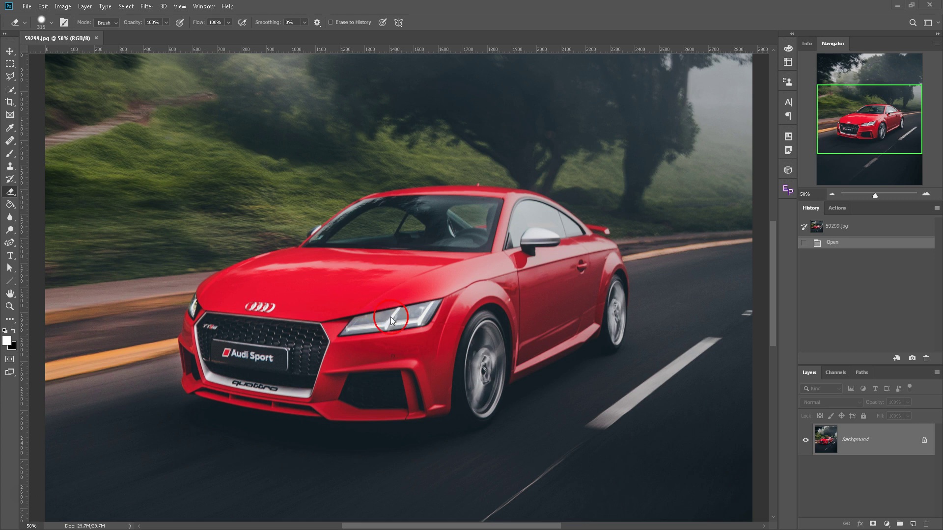
Step: Set Color Range to Highlights with Fuzziness about 5%, isolating the headlights and grille trim
{"action": "left_click", "coordinate": [126, 9]}
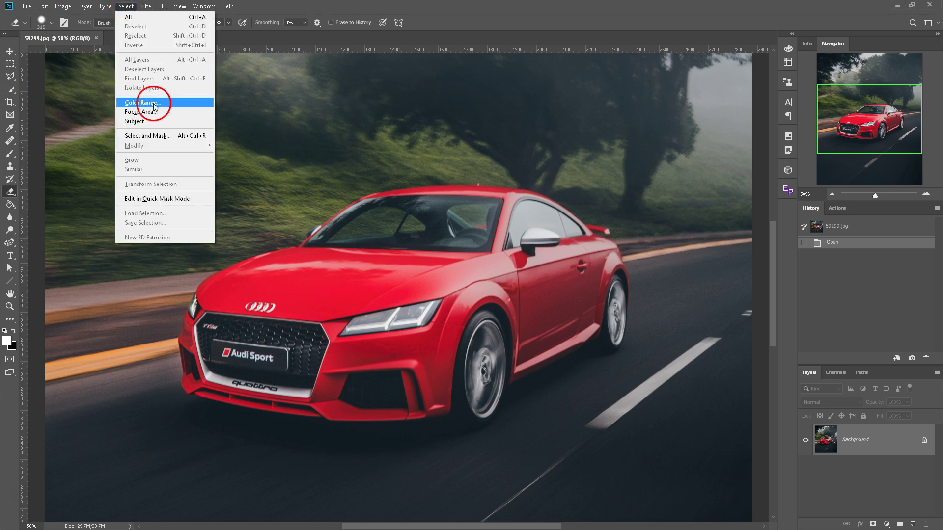
{"action": "left_click", "coordinate": [132, 103]}
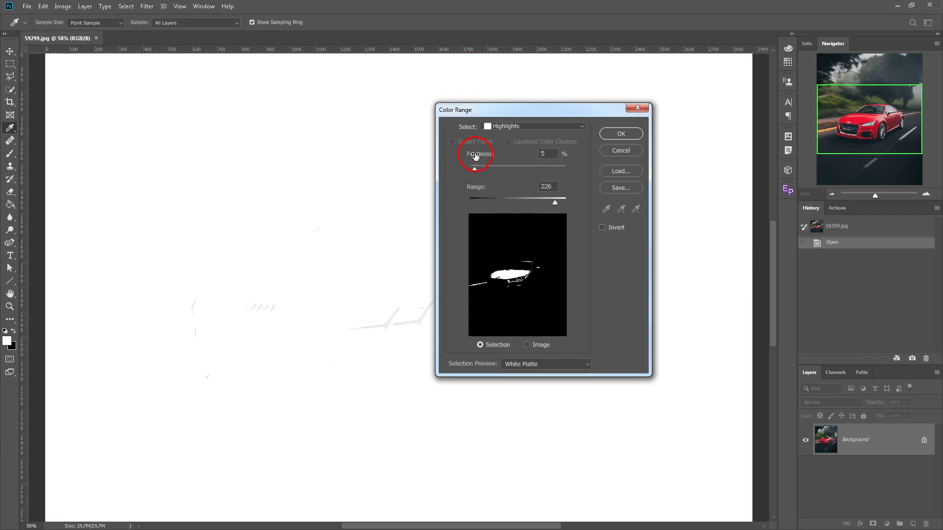
{"action": "left_click", "coordinate": [505, 128]}
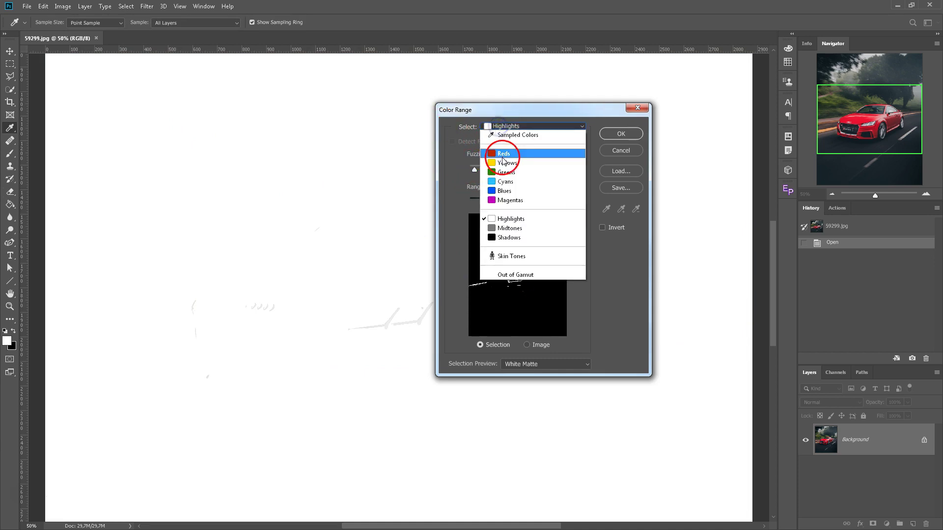
{"action": "left_click", "coordinate": [522, 219]}
{"action": "left_click", "coordinate": [473, 179]}
{"action": "left_click", "coordinate": [565, 155]}
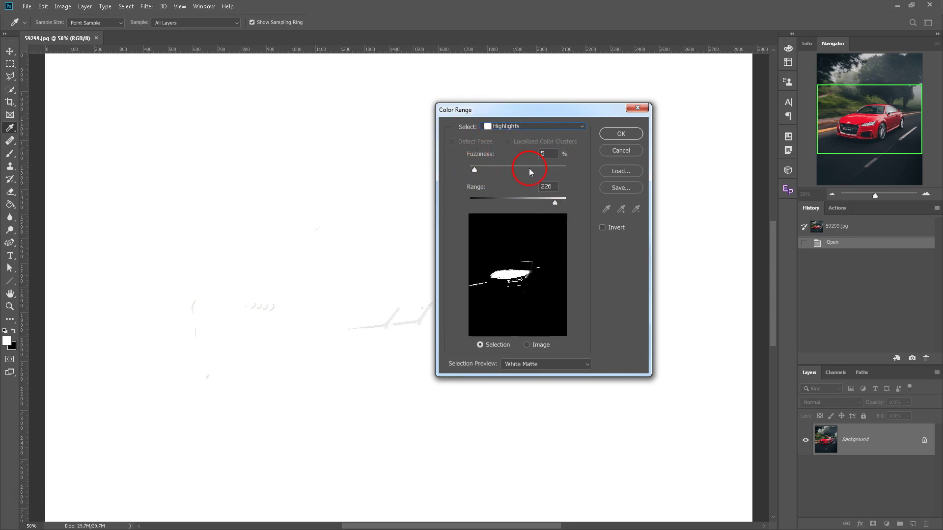
{"action": "left_click", "coordinate": [490, 169]}
{"action": "left_click_drag", "start_coordinate": [490, 170], "coordinate": [476, 170]}
{"action": "mouse_move", "coordinate": [523, 109]}
{"action": "left_mouse_down"}
{"action": "mouse_move", "coordinate": [645, 104]}
{"action": "mouse_move", "coordinate": [575, 277]}
{"action": "left_mouse_up"}
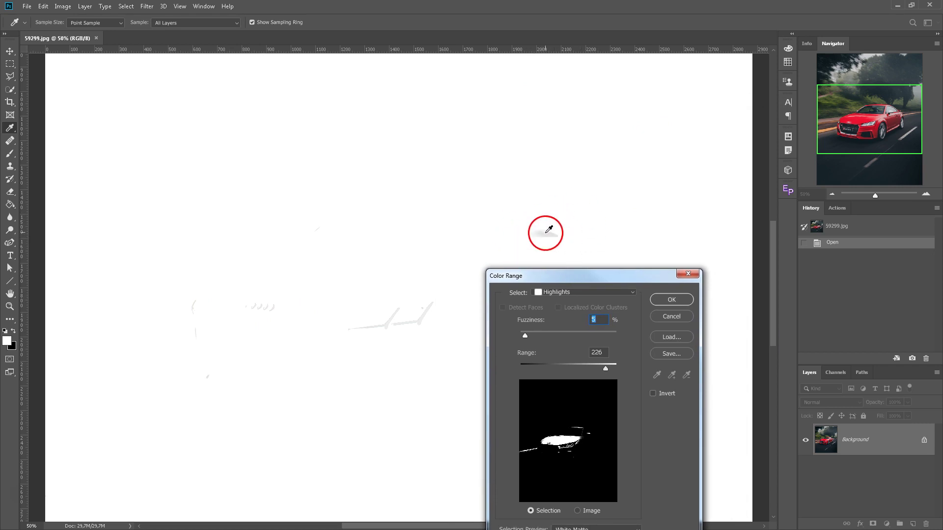
{"action": "mouse_move", "coordinate": [571, 276]}
{"action": "left_mouse_down"}
{"action": "mouse_move", "coordinate": [528, 167]}
{"action": "mouse_move", "coordinate": [553, 142]}
{"action": "left_mouse_up"}
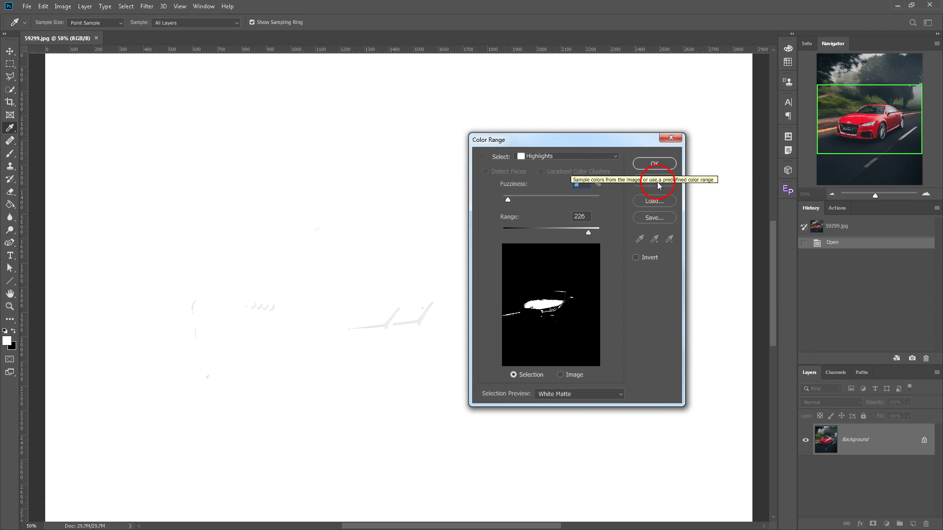
Step: Copy the highlights onto a new Layer 1, hiding then showing the Background to check it
{"action": "left_click", "coordinate": [650, 166]}
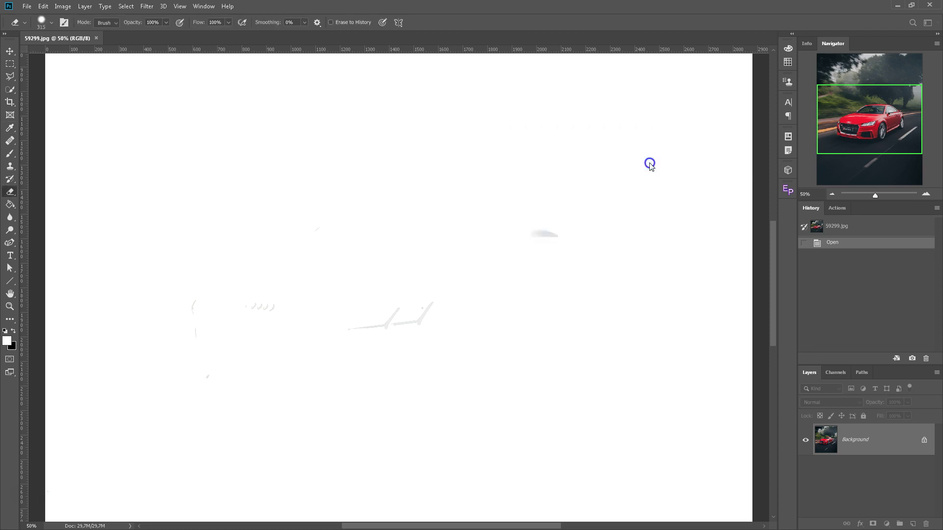
{"action": "key", "text": "e"}
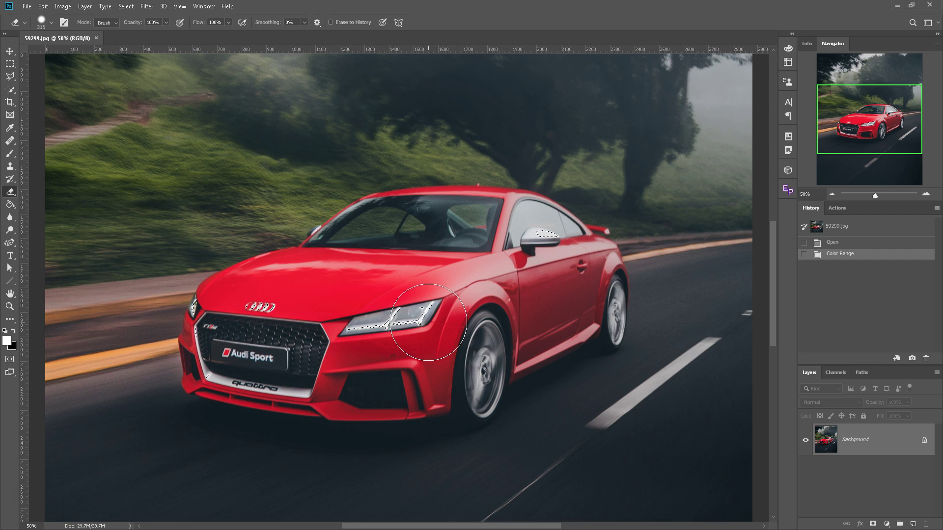
{"action": "key", "text": "ctrl+c"}
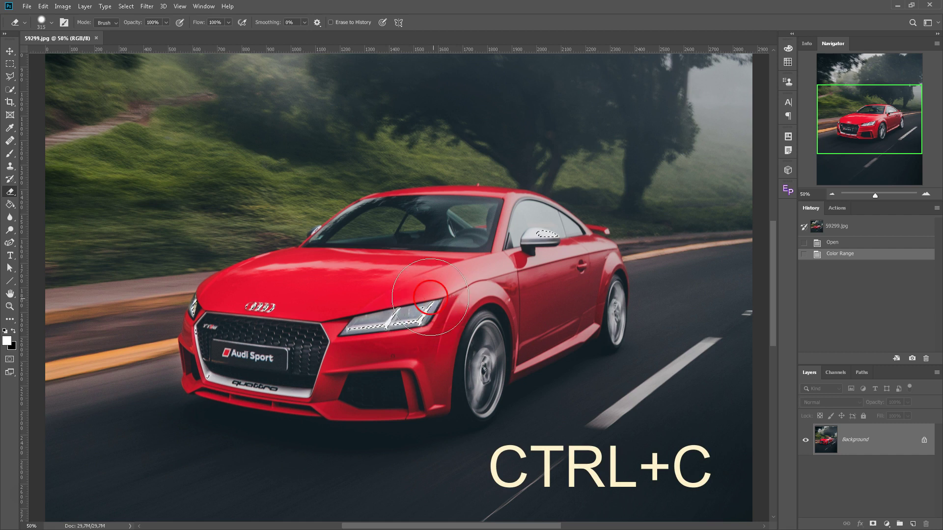
{"action": "key", "text": "ctrl+v"}
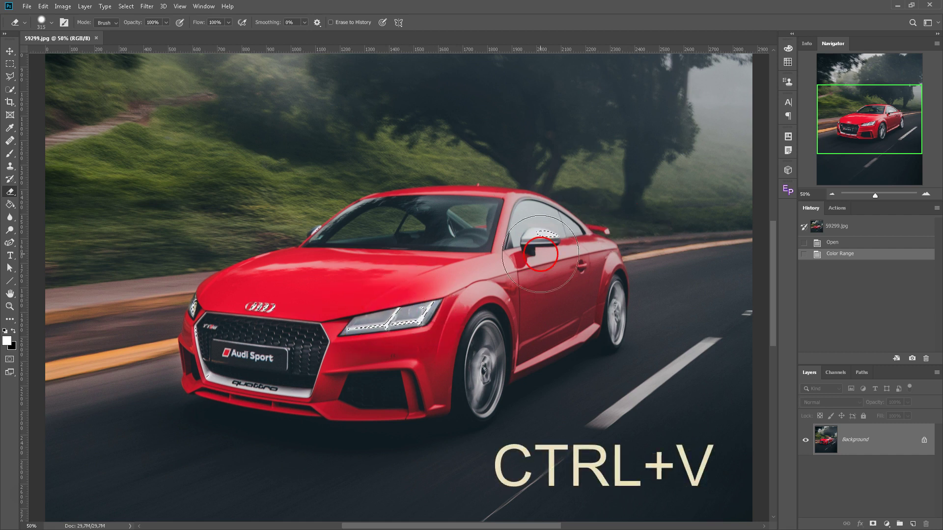
{"action": "left_click", "coordinate": [829, 445]}
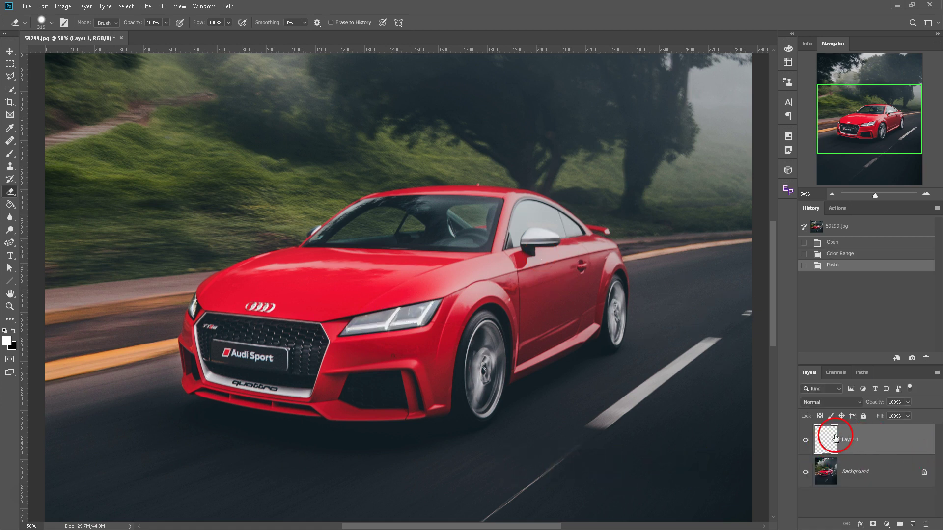
{"action": "left_click", "coordinate": [804, 474]}
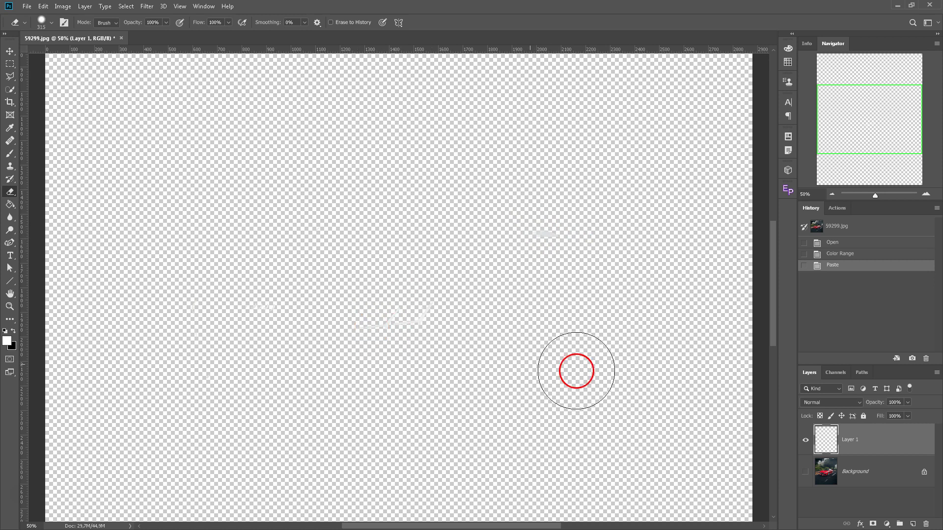
{"action": "left_click", "coordinate": [805, 472]}
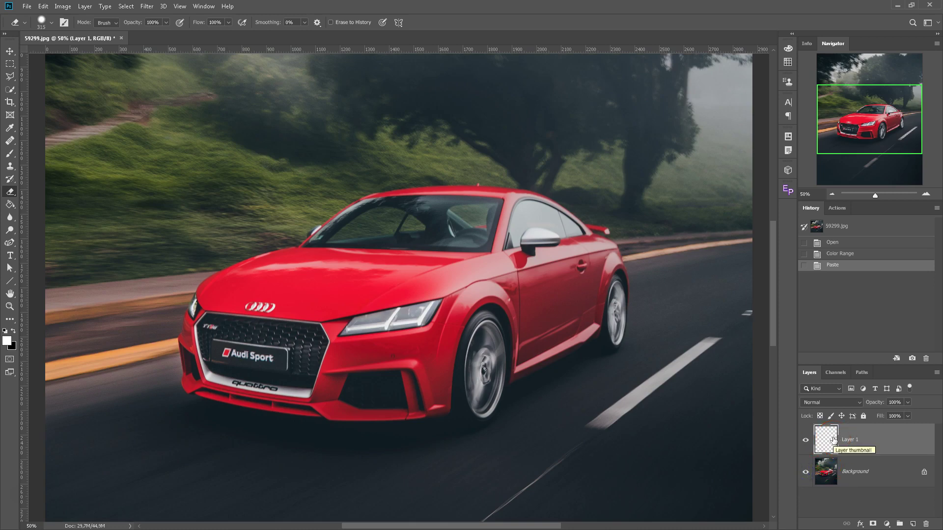
Step: Set Layer 1's blend mode to Screen
{"action": "left_click", "coordinate": [831, 439]}
{"action": "left_click", "coordinate": [837, 401]}
{"action": "left_click", "coordinate": [797, 407]}
{"action": "left_click", "coordinate": [828, 402]}
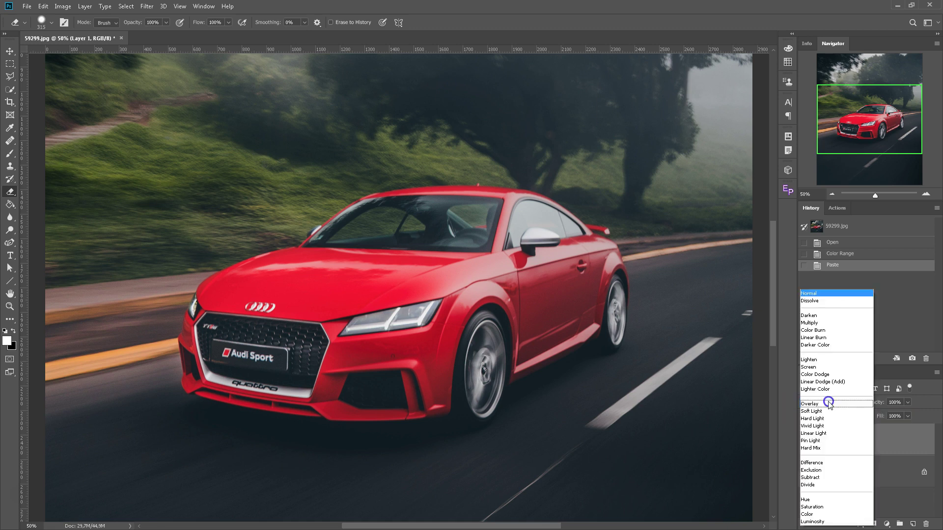
{"action": "left_click", "coordinate": [815, 367]}
Step: Toggle Layer 1's visibility repeatedly to compare the Screen brightening effect
{"action": "left_click", "coordinate": [805, 439]}
{"action": "left_click", "coordinate": [805, 440]}
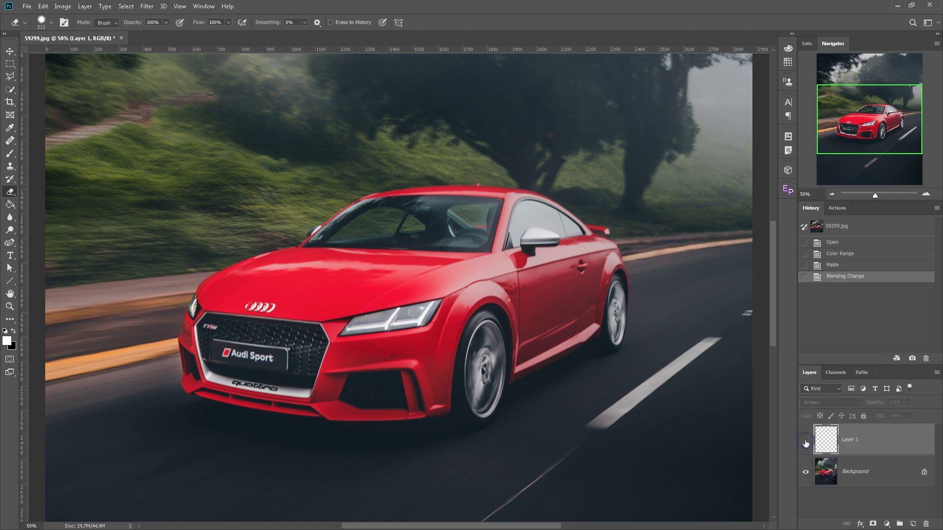
{"action": "left_click", "coordinate": [805, 440]}
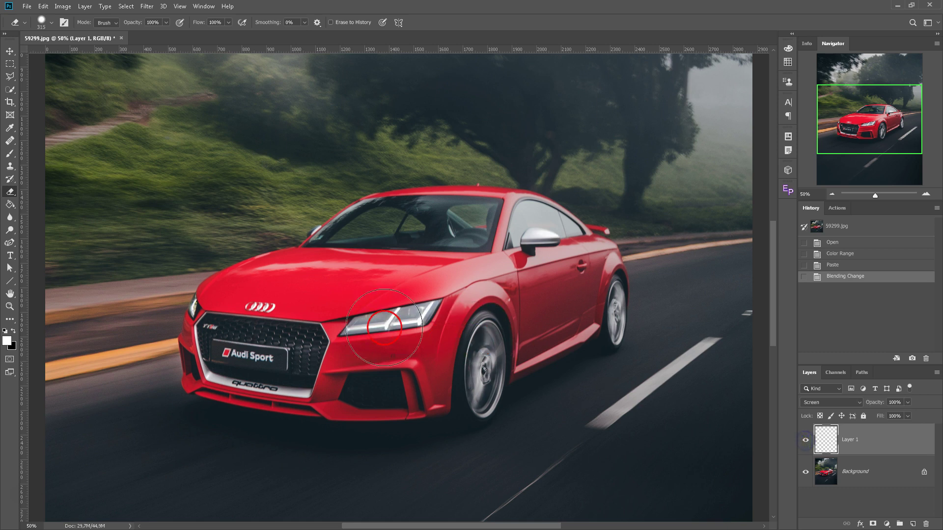
{"action": "left_click", "coordinate": [805, 440]}
{"action": "left_click", "coordinate": [805, 440]}
{"action": "left_click", "coordinate": [805, 440]}
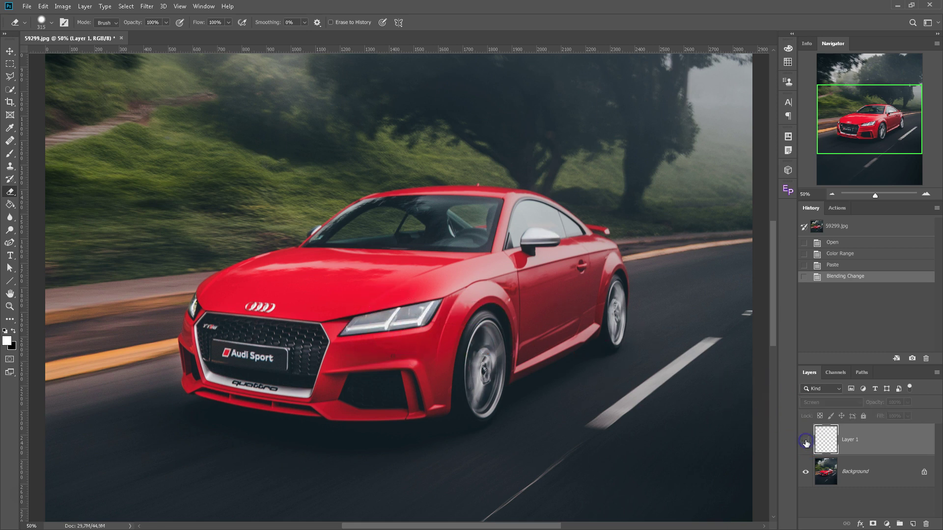
{"action": "left_click", "coordinate": [805, 441]}
{"action": "left_click", "coordinate": [806, 441]}
{"action": "left_click", "coordinate": [805, 441]}
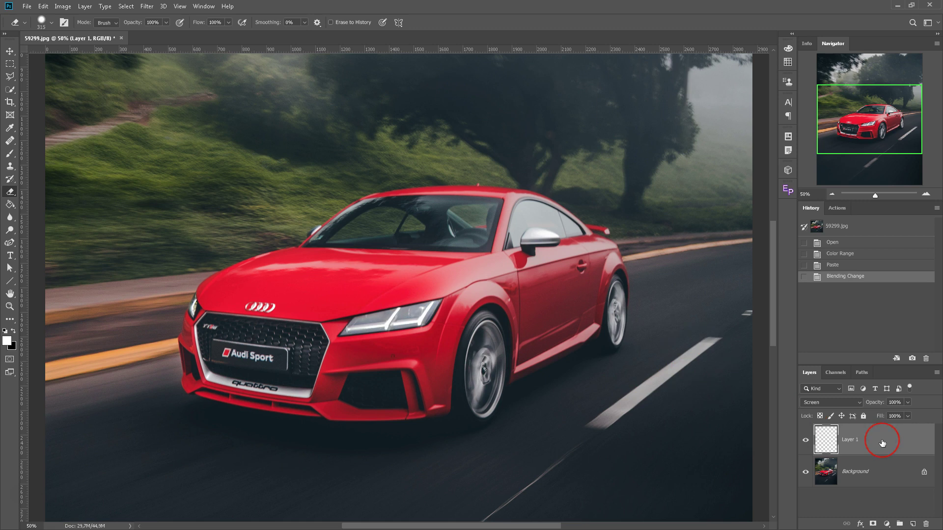
{"action": "mouse_move", "coordinate": [882, 443]}
{"action": "left_mouse_down"}
{"action": "mouse_move", "coordinate": [831, 446]}
{"action": "mouse_move", "coordinate": [882, 443]}
{"action": "left_mouse_up"}
{"action": "left_click_drag", "start_coordinate": [882, 442], "coordinate": [808, 441]}
Step: Add a pinkish Outer Glow to Layer 1 in Screen mode, spread 10%, size 250 px
{"action": "double_click", "coordinate": [905, 439]}
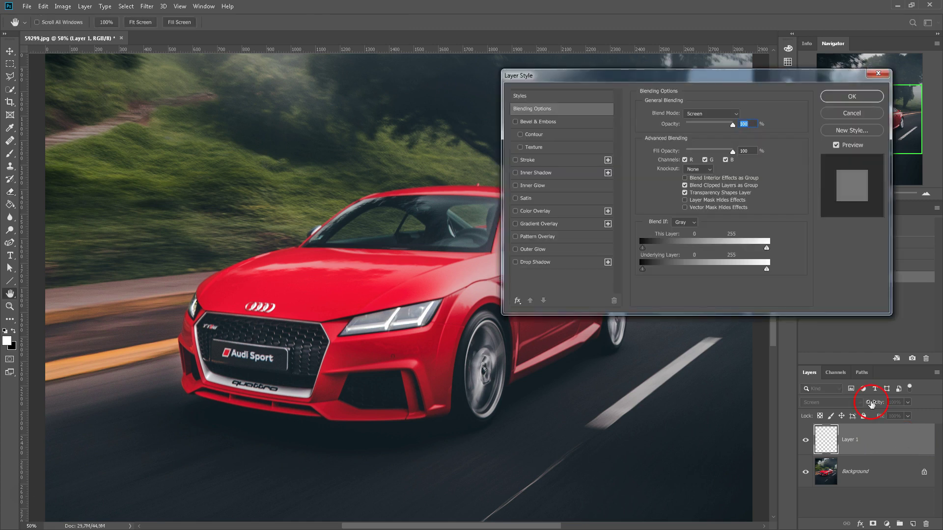
{"action": "mouse_move", "coordinate": [737, 74]}
{"action": "left_mouse_down"}
{"action": "mouse_move", "coordinate": [728, 144]}
{"action": "mouse_move", "coordinate": [656, 101]}
{"action": "mouse_move", "coordinate": [655, 68]}
{"action": "left_mouse_up"}
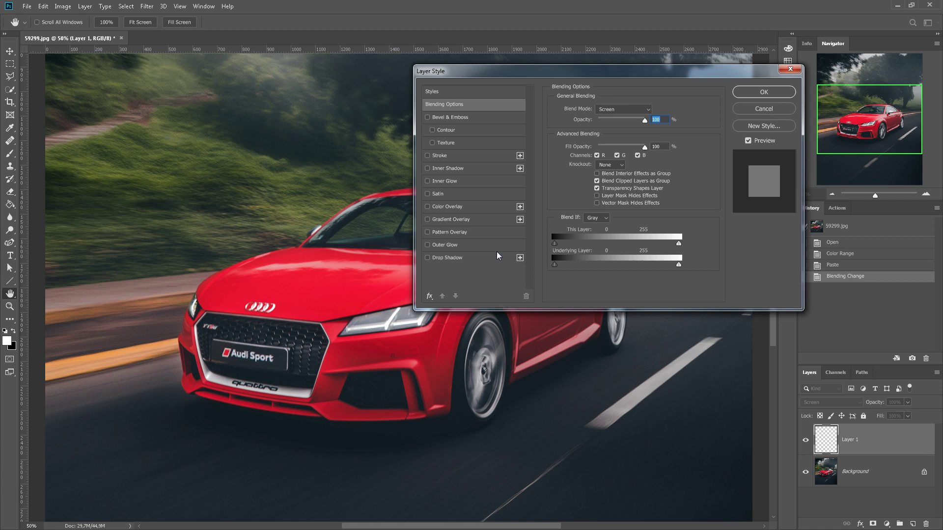
{"action": "left_click", "coordinate": [427, 244]}
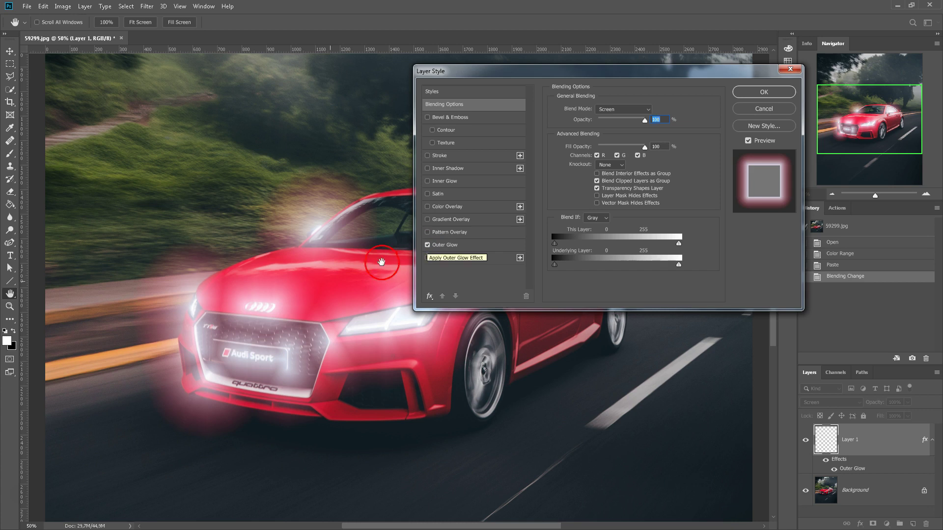
{"action": "left_click", "coordinate": [484, 259]}
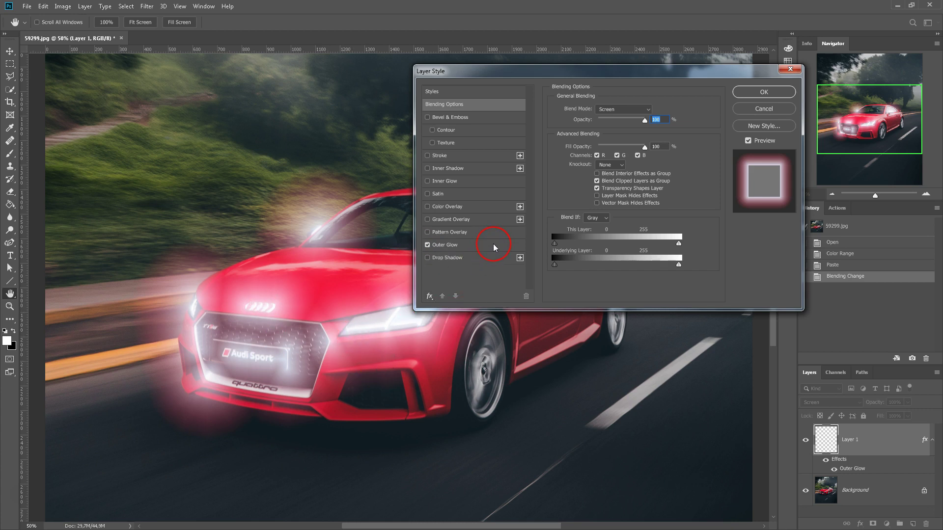
{"action": "left_click", "coordinate": [455, 245]}
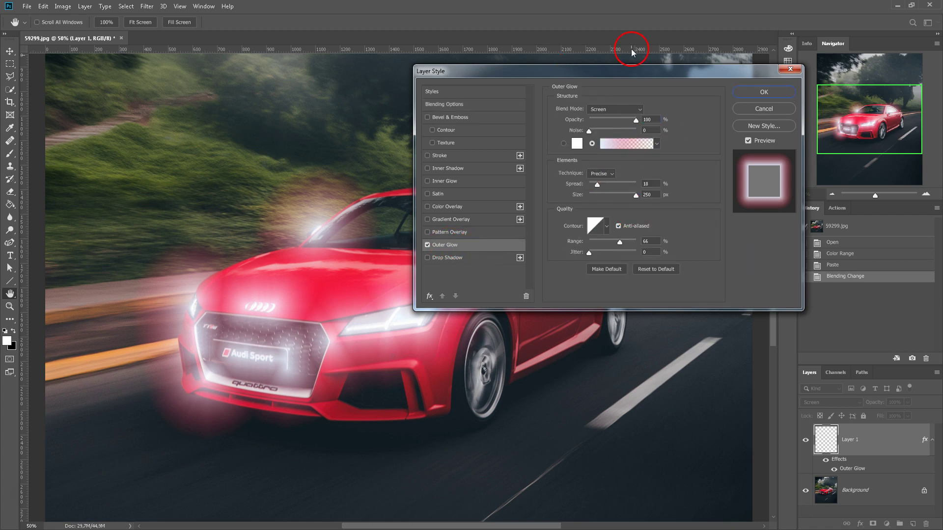
Step: Try the Normal blend mode for the glow, then return it to Screen
{"action": "mouse_move", "coordinate": [638, 72]}
{"action": "left_mouse_down"}
{"action": "mouse_move", "coordinate": [652, 312]}
{"action": "mouse_move", "coordinate": [614, 42]}
{"action": "mouse_move", "coordinate": [583, 42]}
{"action": "left_mouse_up"}
{"action": "left_click", "coordinate": [580, 74]}
{"action": "left_click", "coordinate": [578, 219]}
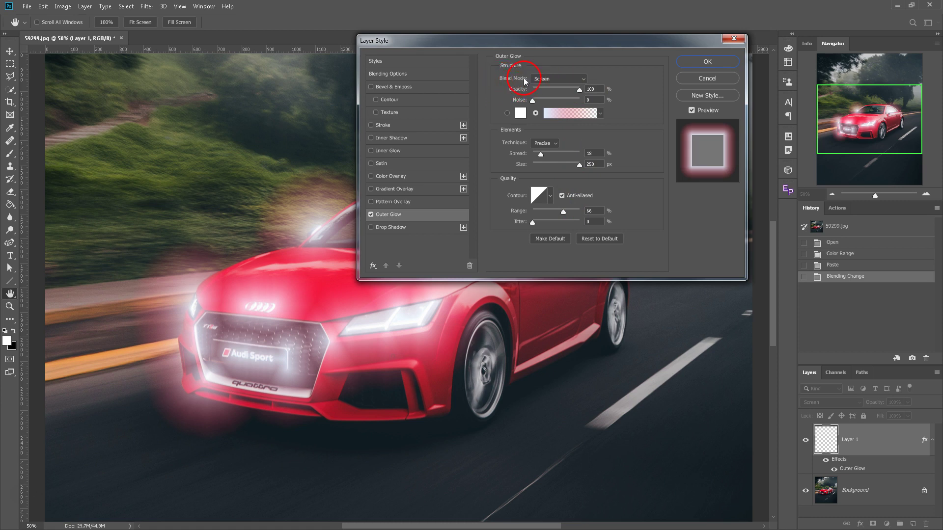
{"action": "left_click", "coordinate": [557, 81]}
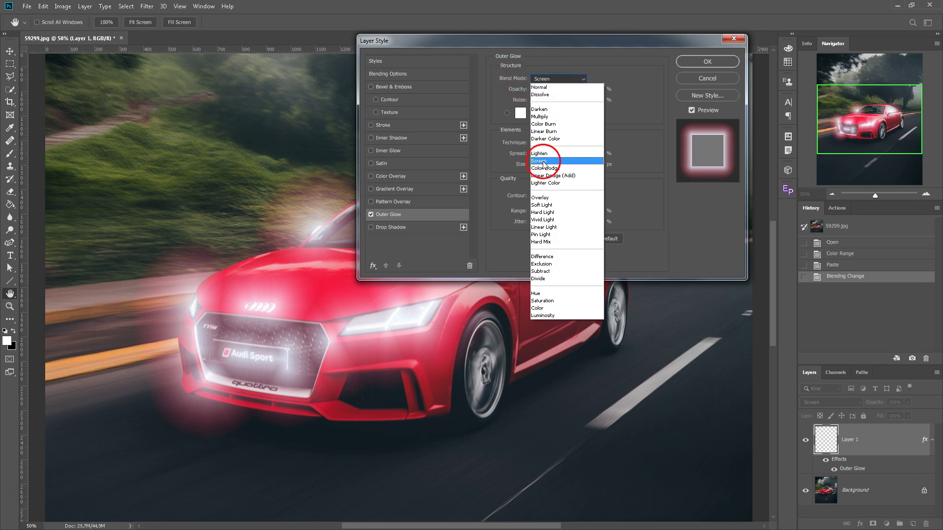
{"action": "left_click", "coordinate": [551, 87]}
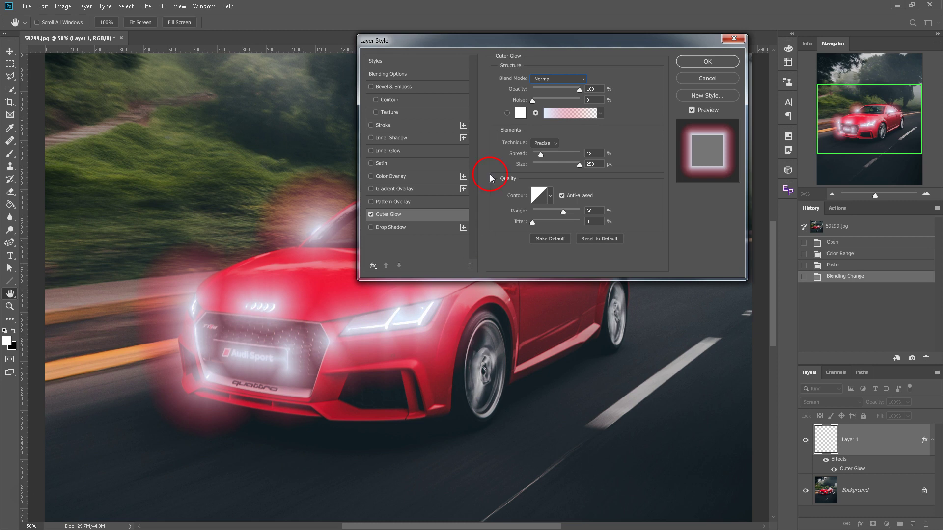
{"action": "left_click", "coordinate": [564, 81]}
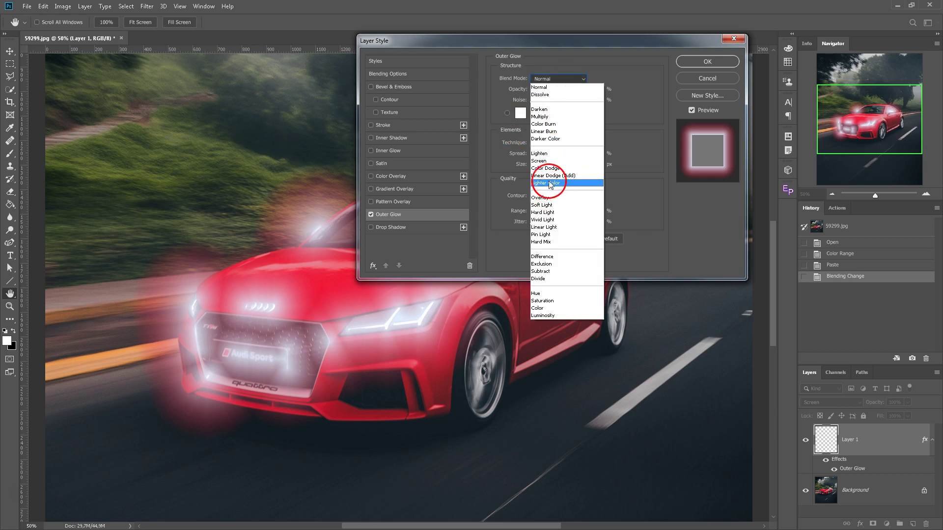
{"action": "left_click", "coordinate": [540, 161]}
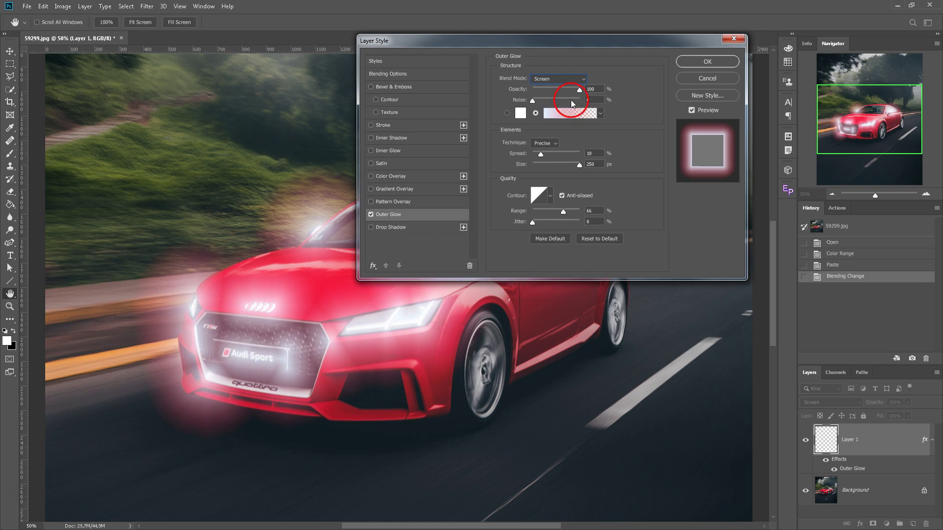
Step: Restore the glow opacity to 100% and make the glow plain white
{"action": "left_click_drag", "start_coordinate": [581, 89], "coordinate": [552, 92]}
{"action": "key", "text": "shift+Up"}
{"action": "key", "text": "shift+Up"}
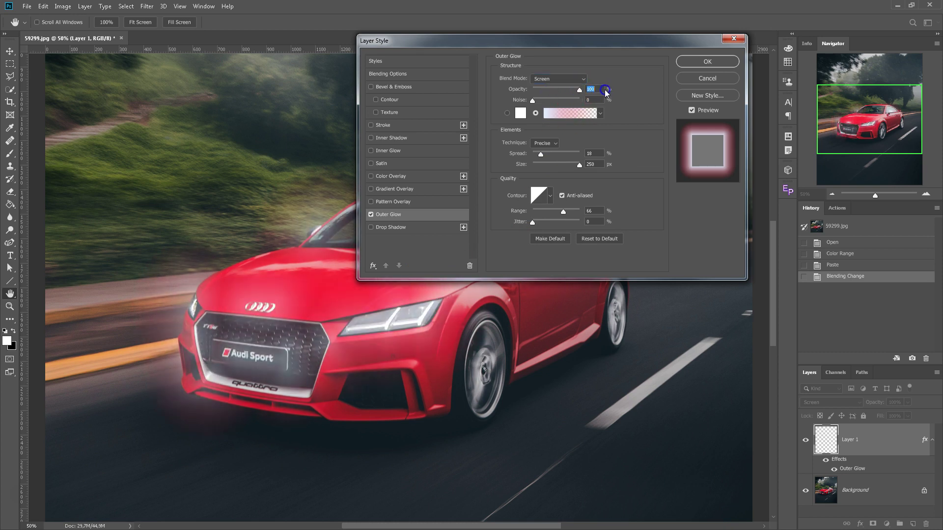
{"action": "key", "text": "shift+Up"}
{"action": "key", "text": "shift+Up"}
{"action": "key", "text": "shift+Up"}
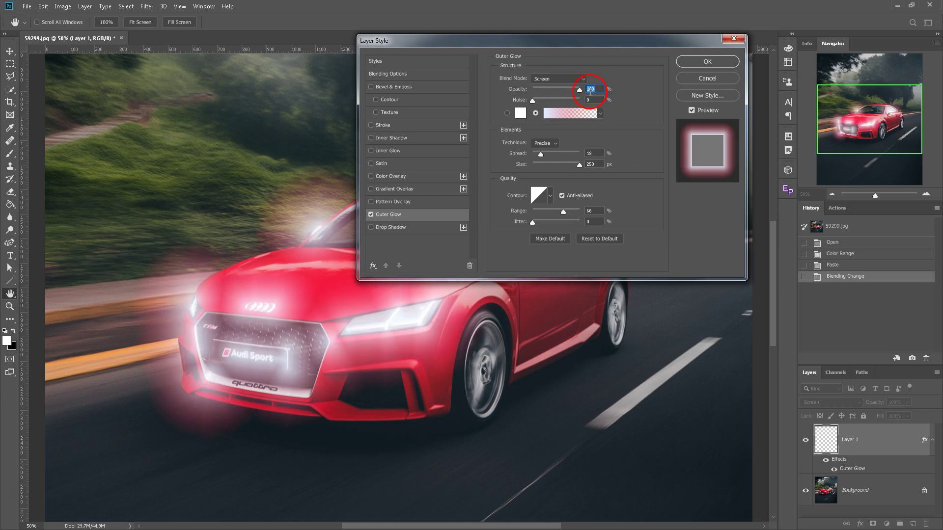
{"action": "left_click", "coordinate": [531, 102]}
{"action": "left_click", "coordinate": [507, 113]}
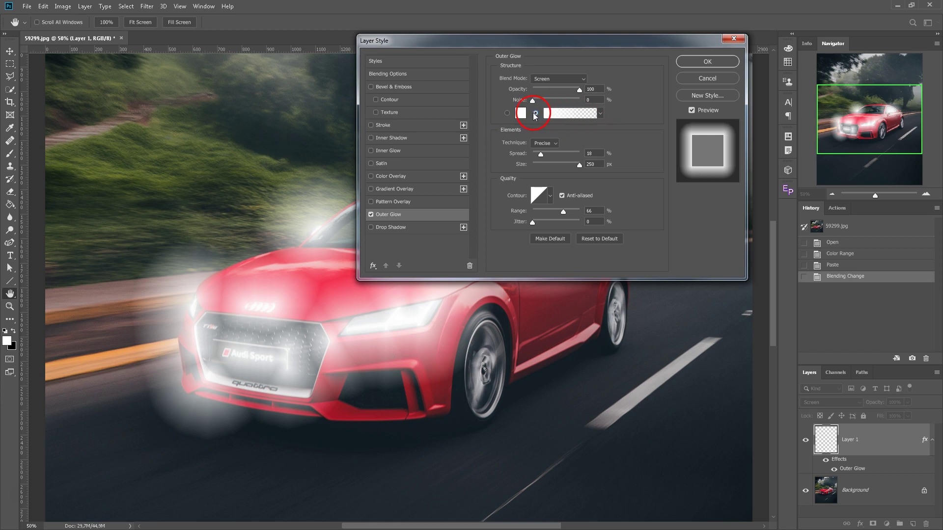
Step: Inspect the glow gradient, reset colours to black and white, and cancel the Layer Style edits
{"action": "left_click", "coordinate": [566, 113]}
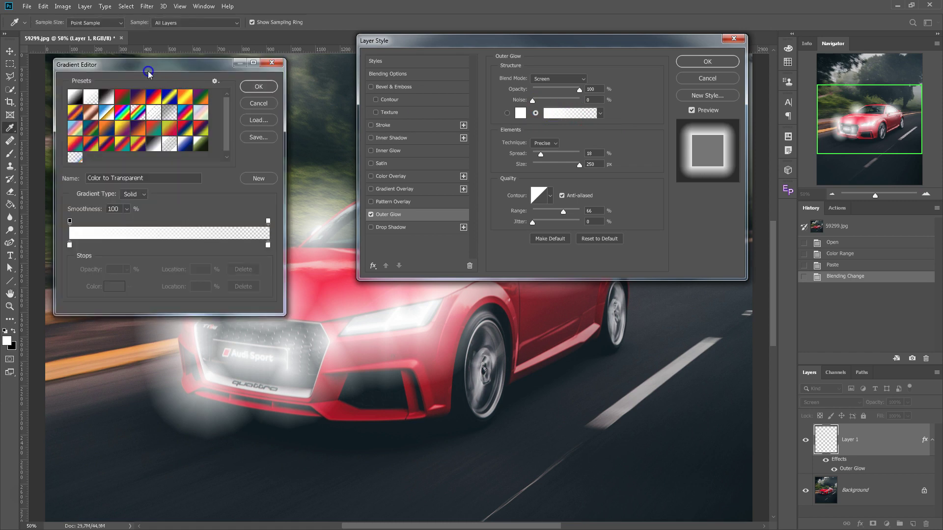
{"action": "left_click_drag", "start_coordinate": [148, 68], "coordinate": [479, 43]}
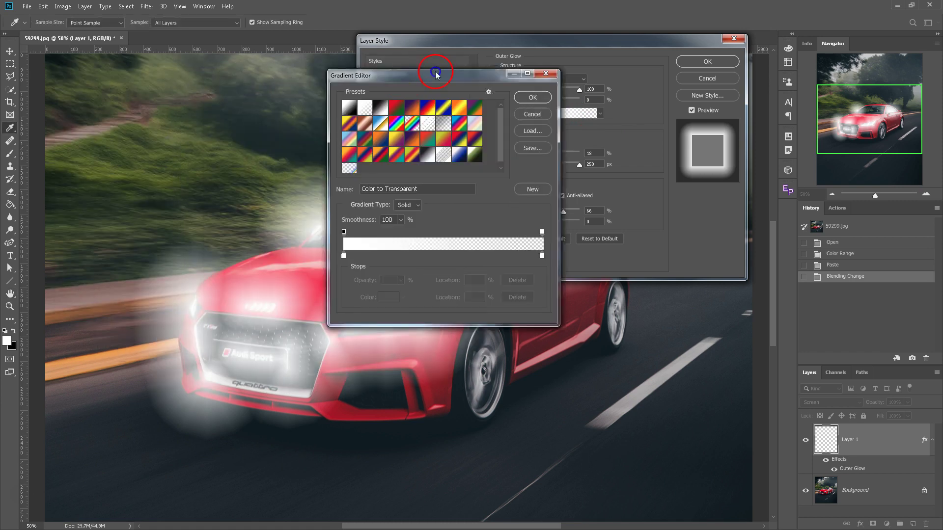
{"action": "left_click_drag", "start_coordinate": [478, 42], "coordinate": [549, 39]}
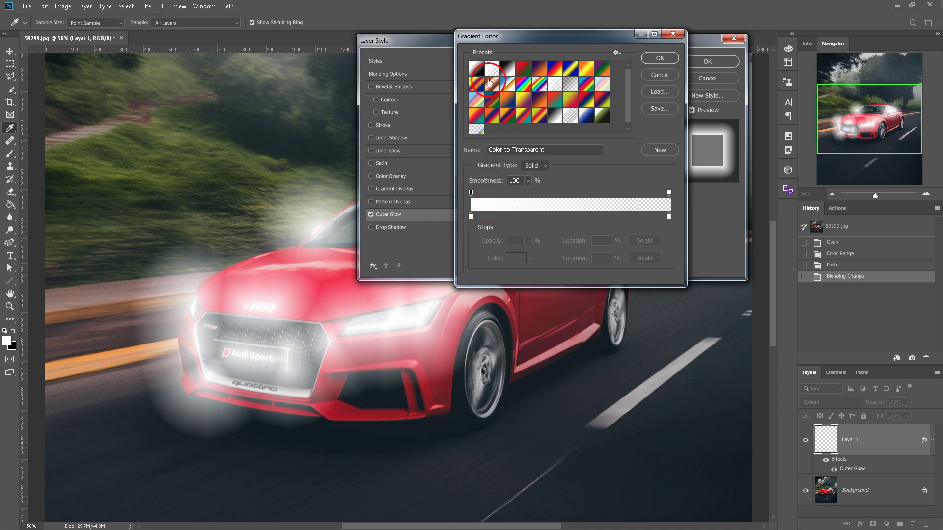
{"action": "left_click", "coordinate": [481, 74]}
{"action": "left_click", "coordinate": [492, 70]}
{"action": "left_click", "coordinate": [16, 336]}
{"action": "left_click", "coordinate": [8, 340]}
{"action": "left_click", "coordinate": [659, 74]}
{"action": "left_click", "coordinate": [707, 78]}
Step: Switch to the Eraser and swap colours so white is foreground, black background
{"action": "key", "text": "e"}
{"action": "left_click", "coordinate": [7, 342]}
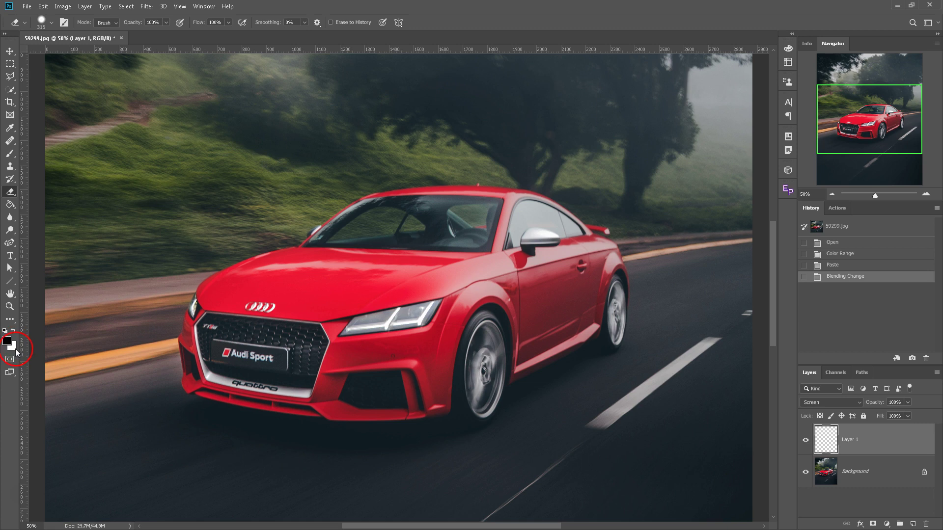
{"action": "left_click", "coordinate": [11, 341]}
{"action": "left_click", "coordinate": [13, 332]}
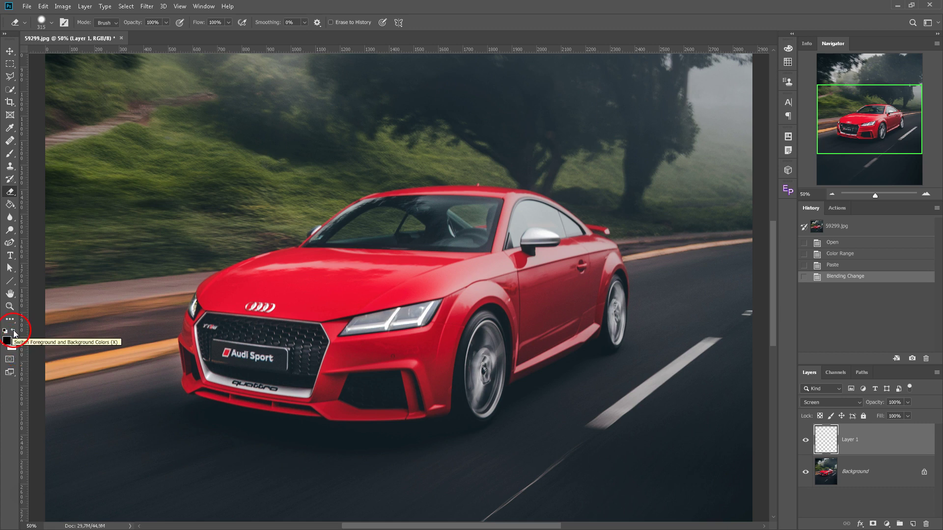
{"action": "left_click", "coordinate": [8, 340]}
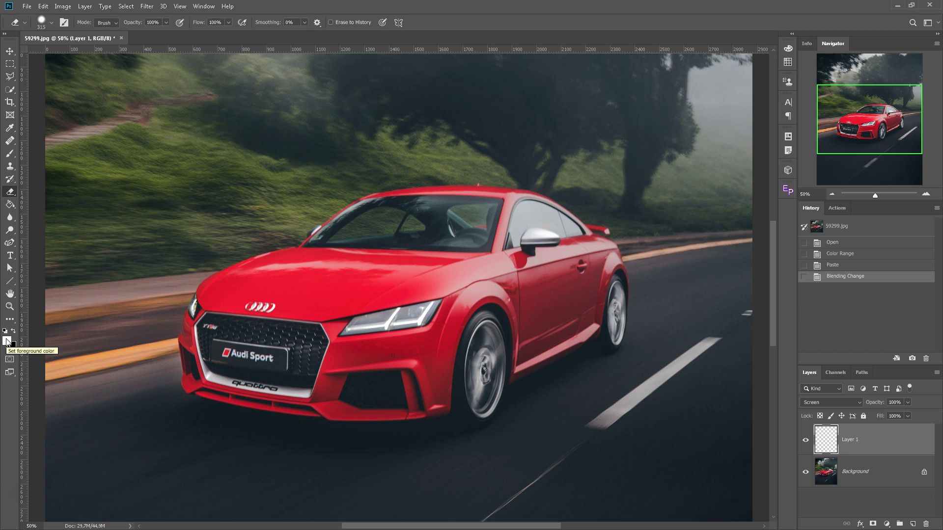
Step: Re-enable Layer 1's Outer Glow and open its gradient in the Gradient Editor
{"action": "double_click", "coordinate": [892, 439]}
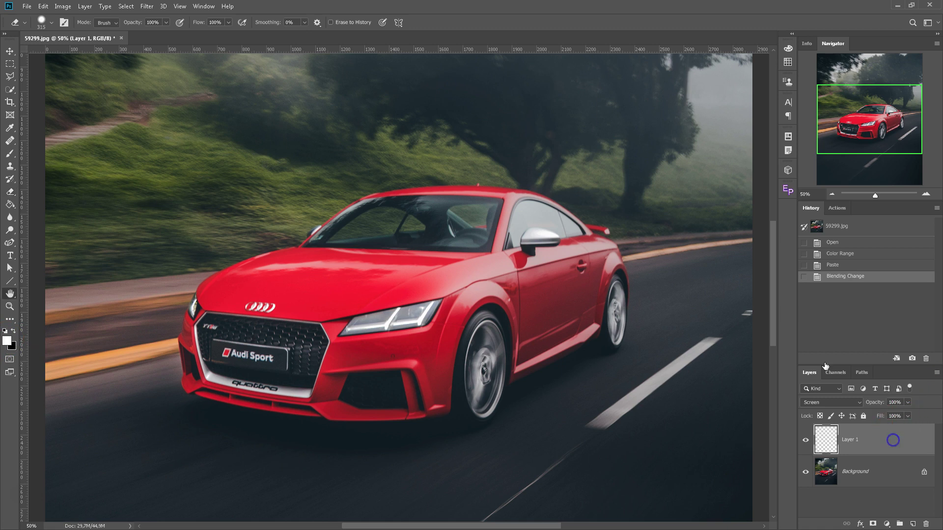
{"action": "left_click", "coordinate": [372, 215]}
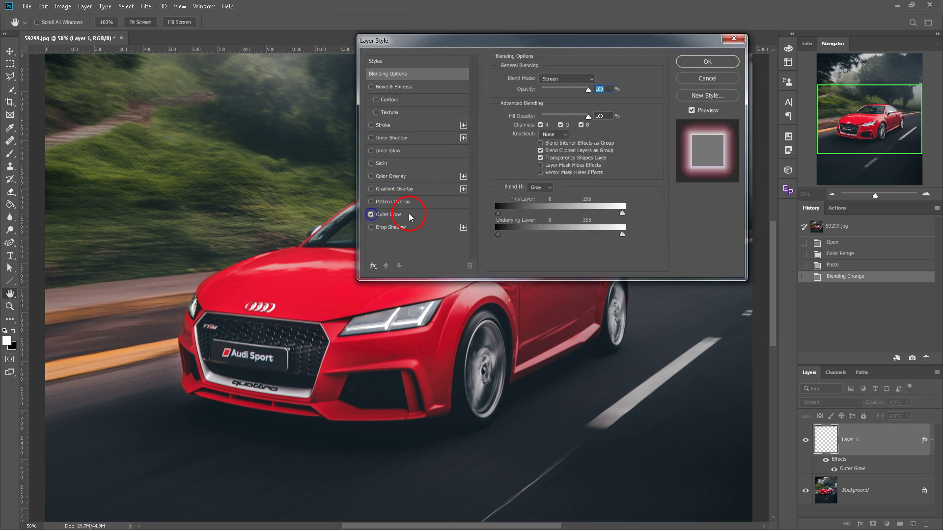
{"action": "left_click", "coordinate": [427, 216]}
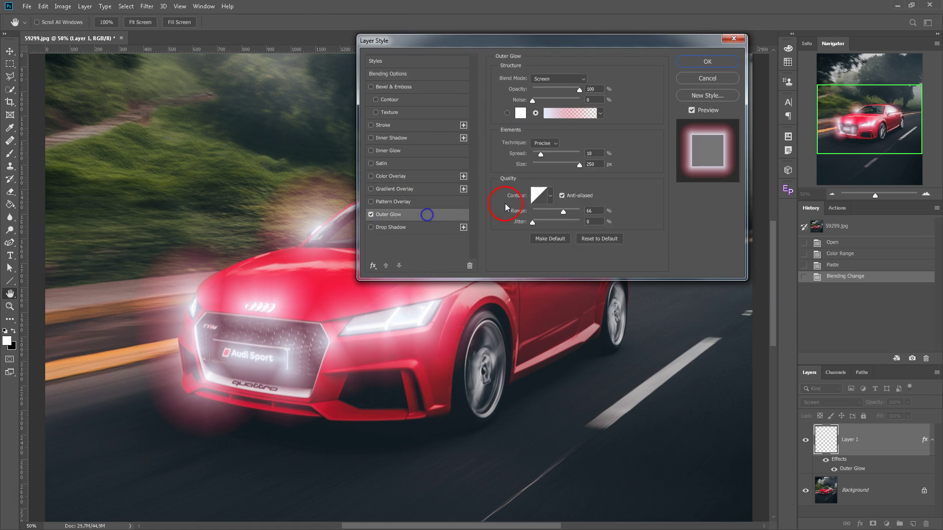
{"action": "left_click", "coordinate": [572, 113]}
{"action": "mouse_move", "coordinate": [547, 37]}
{"action": "left_mouse_down"}
{"action": "mouse_move", "coordinate": [548, 73]}
{"action": "mouse_move", "coordinate": [518, 54]}
{"action": "left_mouse_up"}
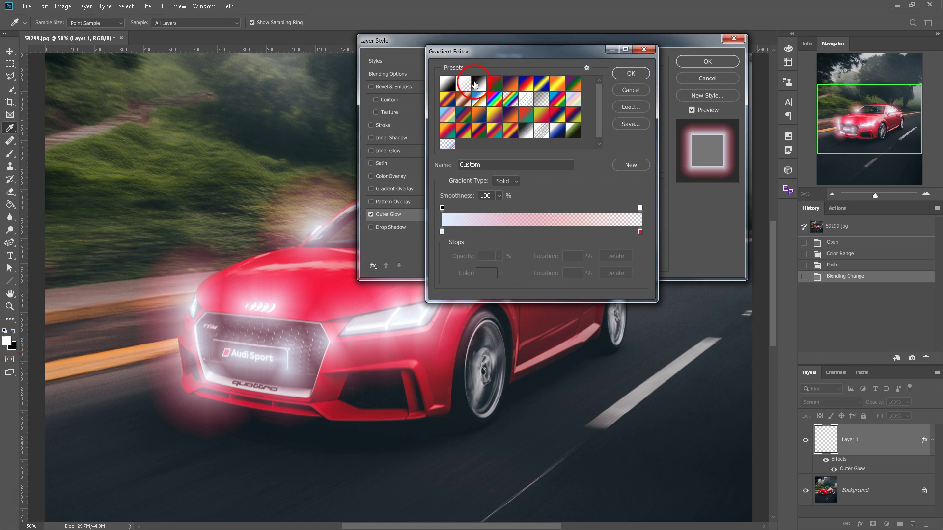
Step: Choose a white-to-transparent gradient and set its left stop to a pale blue
{"action": "left_click", "coordinate": [466, 91]}
{"action": "left_click", "coordinate": [464, 85]}
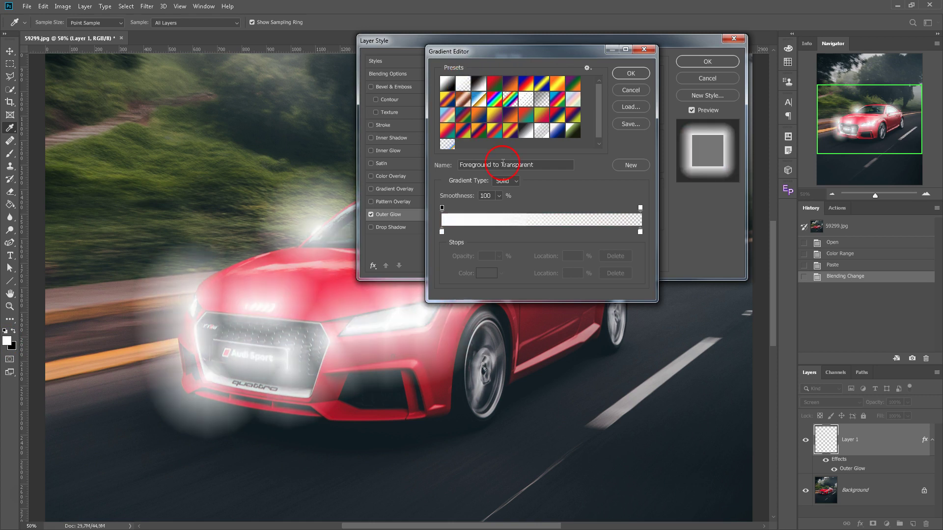
{"action": "left_click", "coordinate": [442, 233]}
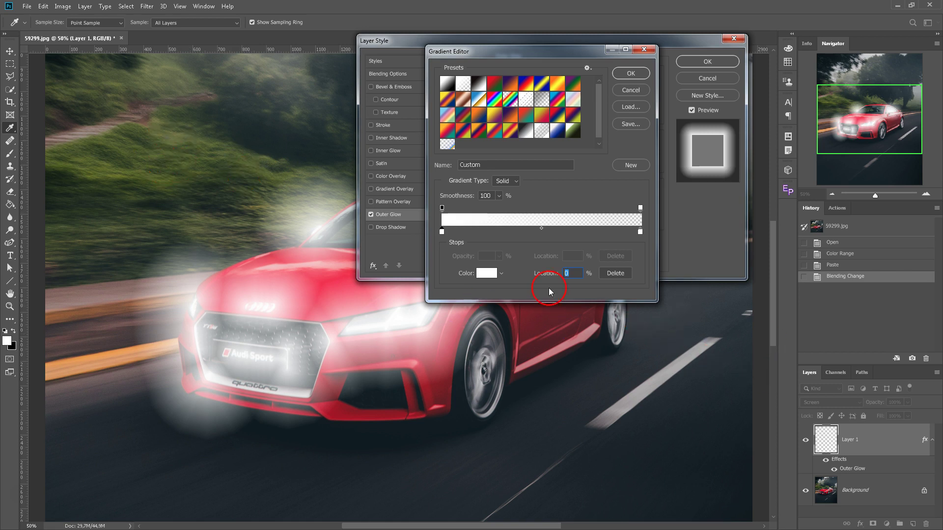
{"action": "left_click", "coordinate": [486, 273]}
{"action": "left_click", "coordinate": [724, 200]}
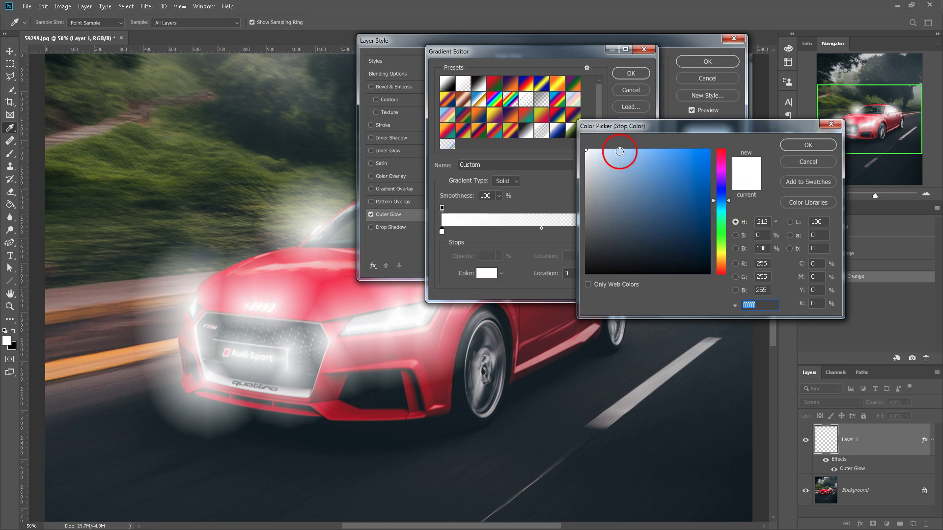
{"action": "left_click", "coordinate": [609, 150]}
{"action": "left_click_drag", "start_coordinate": [609, 151], "coordinate": [600, 149]}
{"action": "left_click", "coordinate": [807, 145]}
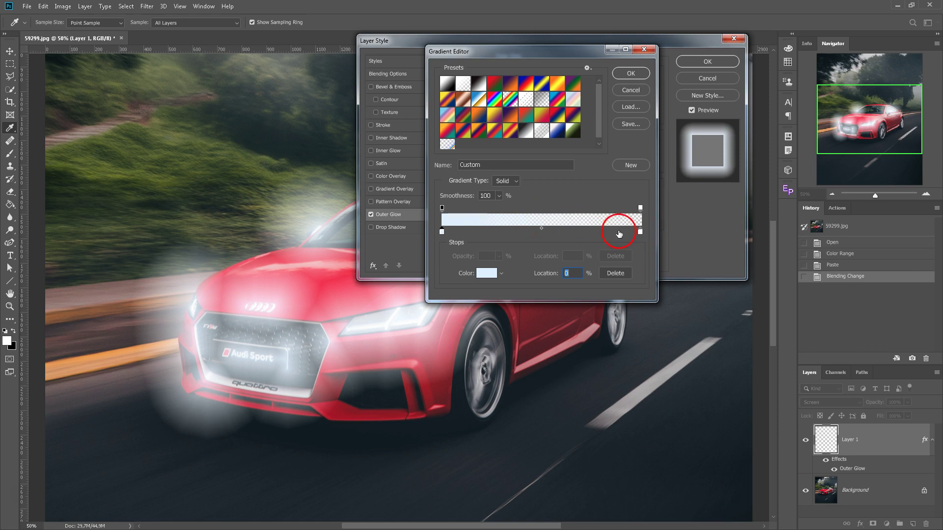
Step: Set the right gradient stop to the red sampled from the car's hood
{"action": "left_click", "coordinate": [639, 232]}
{"action": "left_click", "coordinate": [488, 274]}
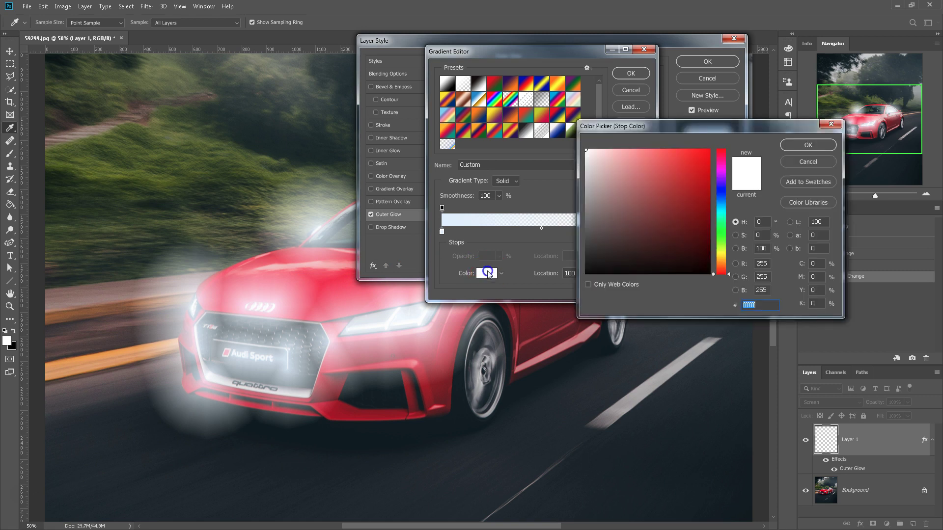
{"action": "left_click", "coordinate": [328, 282]}
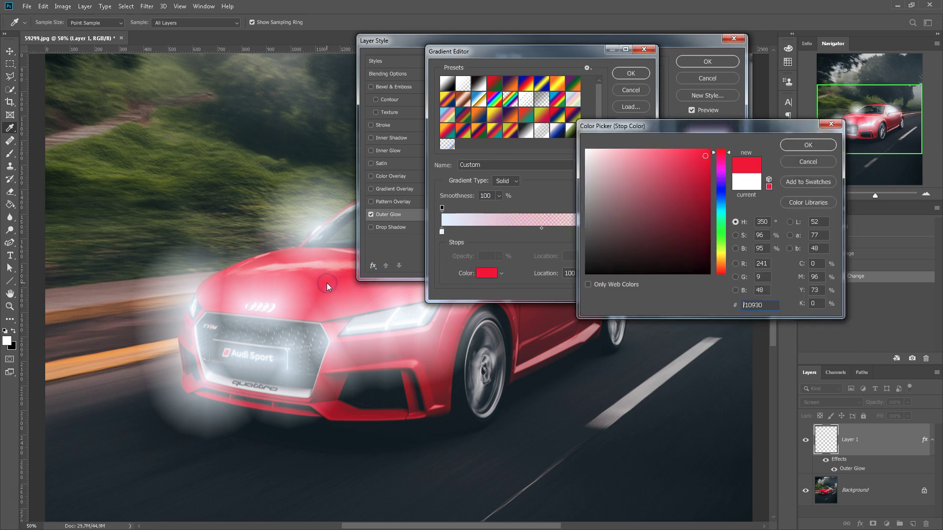
{"action": "left_click", "coordinate": [807, 145]}
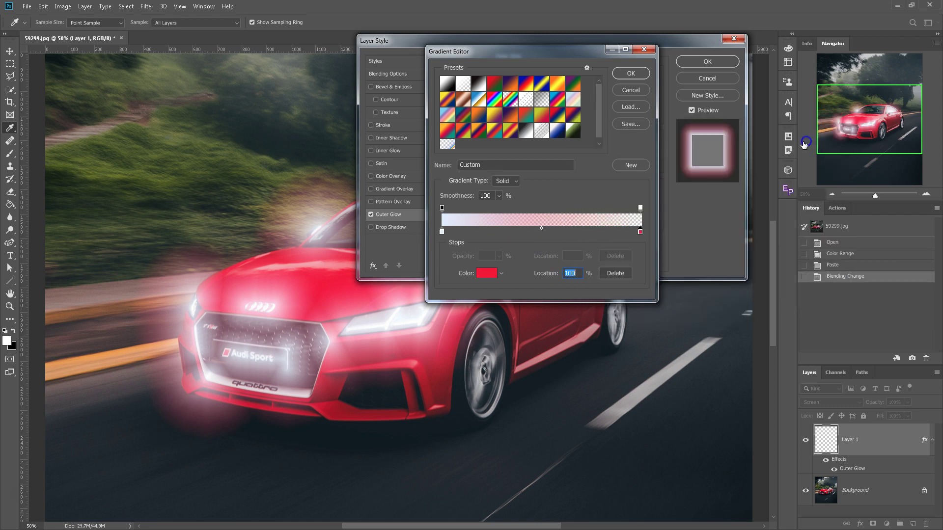
{"action": "mouse_move", "coordinate": [327, 281]}
{"action": "left_mouse_down"}
{"action": "mouse_move", "coordinate": [407, 293]}
{"action": "mouse_move", "coordinate": [579, 220]}
{"action": "mouse_move", "coordinate": [558, 230]}
{"action": "left_mouse_up"}
Step: Accept the white-to-red gradient, set Technique to Precise, and keep spread at 10%
{"action": "left_click", "coordinate": [630, 75]}
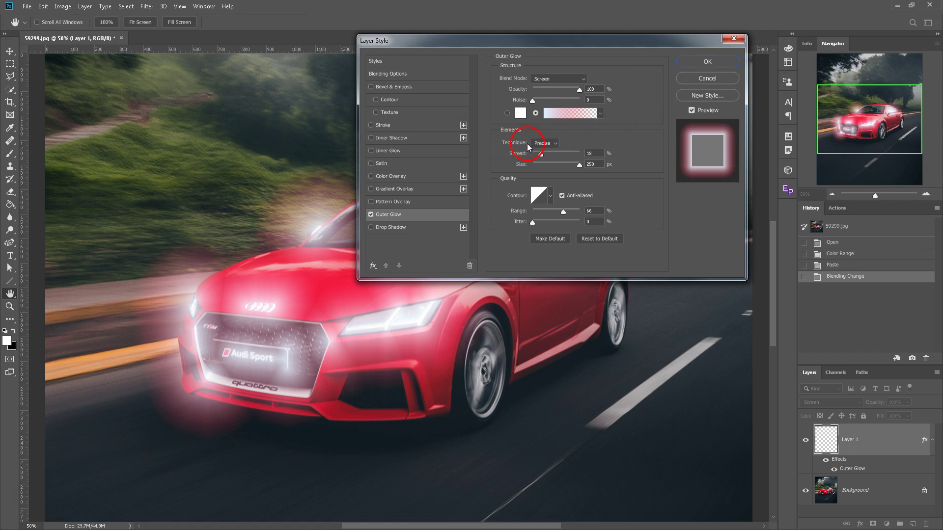
{"action": "left_click", "coordinate": [544, 145]}
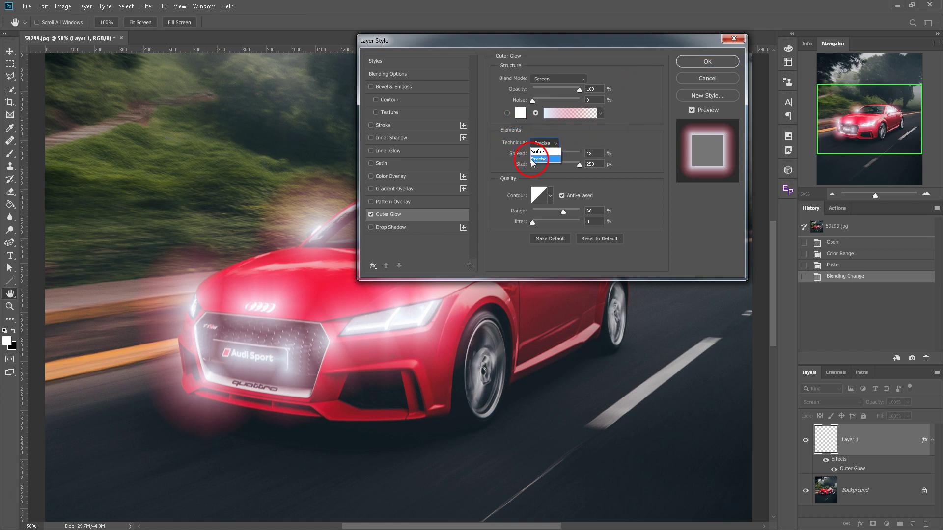
{"action": "left_click", "coordinate": [544, 160]}
{"action": "left_click_drag", "start_coordinate": [543, 156], "coordinate": [576, 154]}
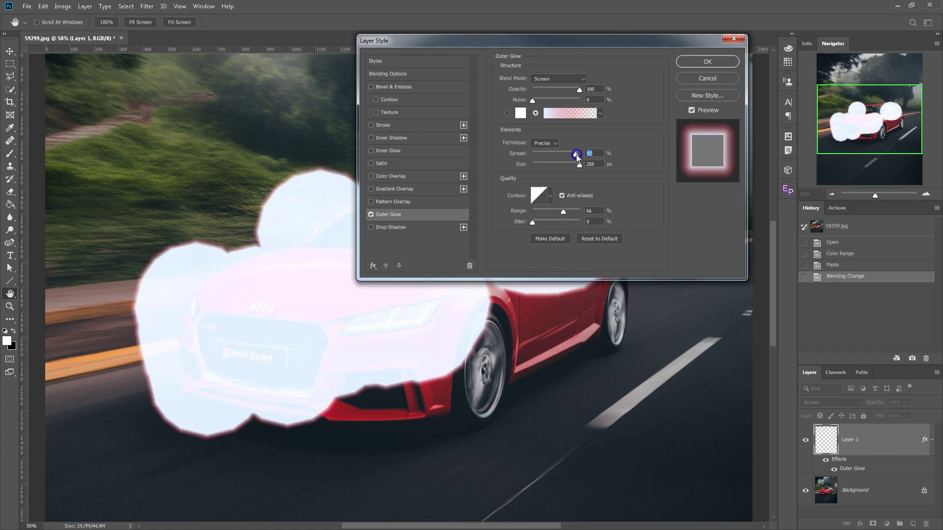
{"action": "left_click_drag", "start_coordinate": [576, 155], "coordinate": [543, 158]}
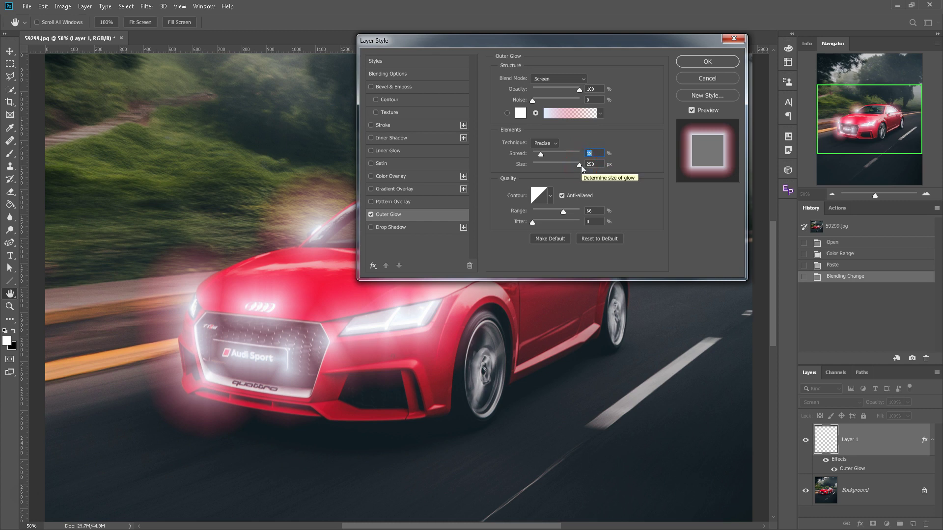
{"action": "left_click", "coordinate": [511, 170]}
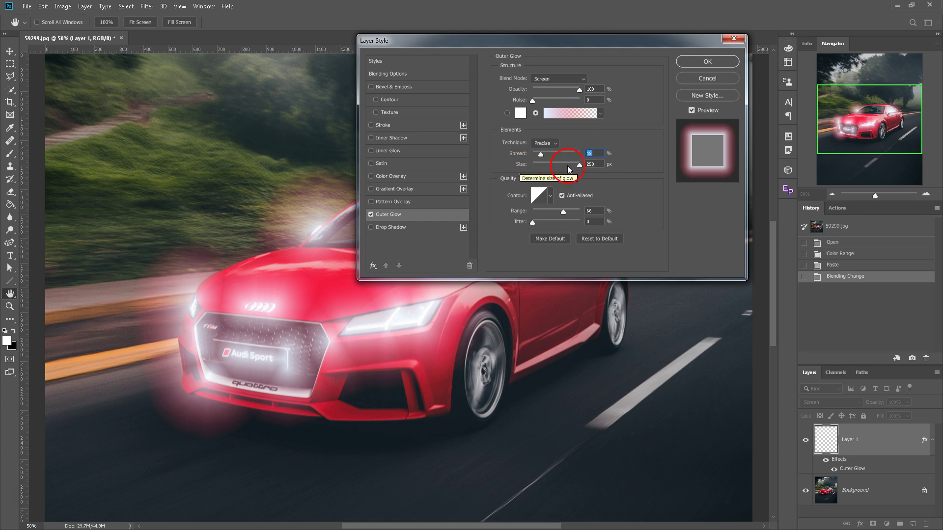
{"action": "mouse_move", "coordinate": [578, 165]}
{"action": "left_mouse_down"}
{"action": "mouse_move", "coordinate": [529, 167]}
{"action": "mouse_move", "coordinate": [541, 164]}
{"action": "left_mouse_up"}
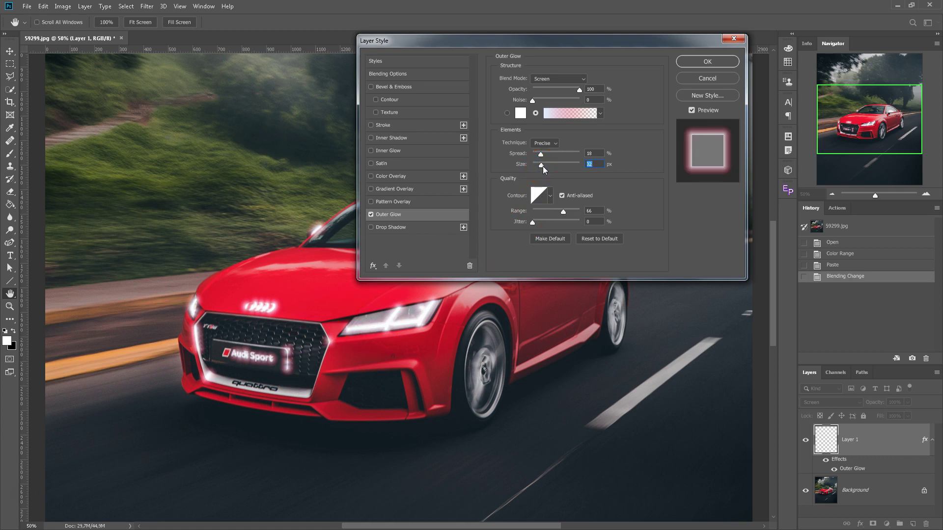
{"action": "left_click_drag", "start_coordinate": [542, 165], "coordinate": [595, 164]}
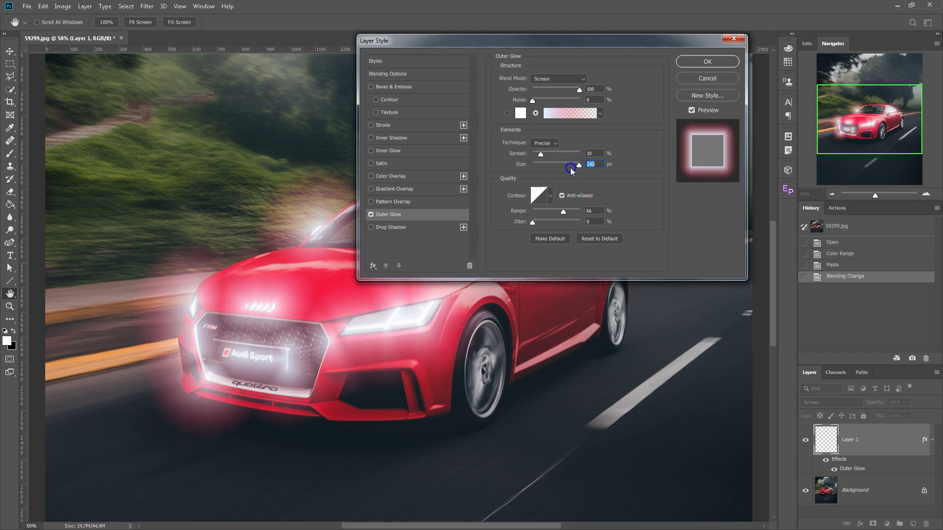
{"action": "left_click_drag", "start_coordinate": [571, 169], "coordinate": [573, 167]}
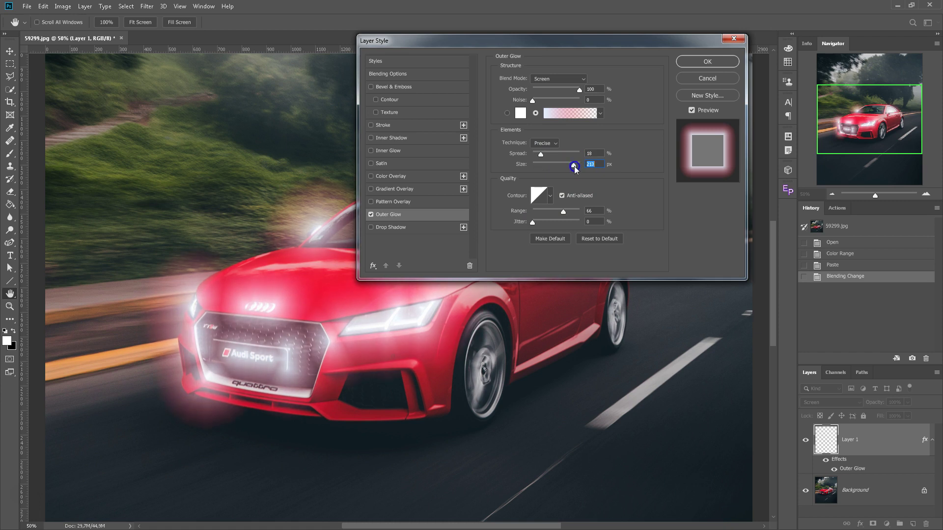
{"action": "left_click", "coordinate": [561, 170]}
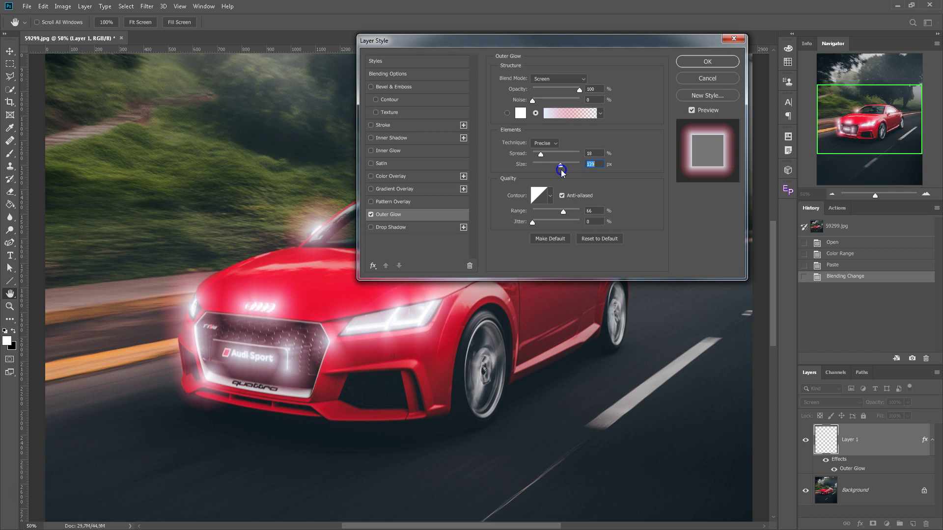
{"action": "mouse_move", "coordinate": [561, 170]}
{"action": "left_mouse_down"}
{"action": "mouse_move", "coordinate": [548, 172]}
{"action": "mouse_move", "coordinate": [579, 161]}
{"action": "left_mouse_up"}
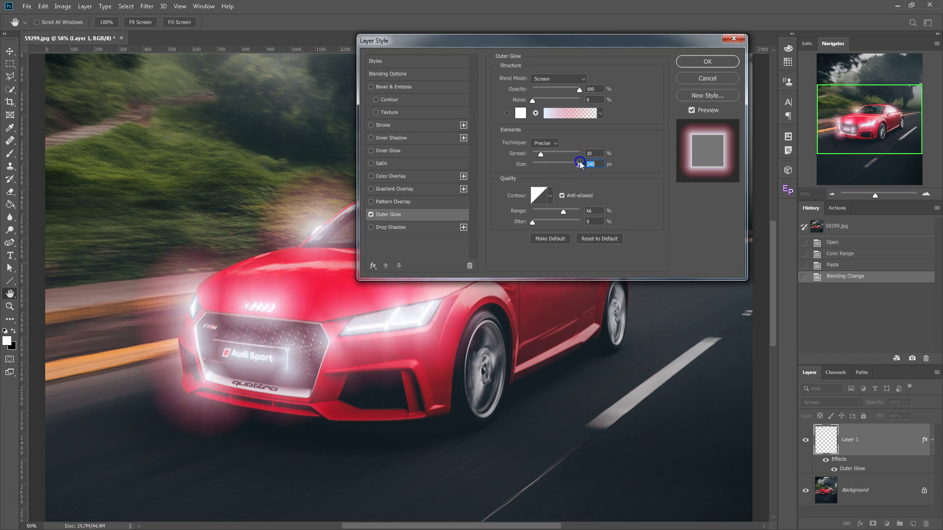
{"action": "left_click", "coordinate": [590, 162]}
Step: Settle the Outer Glow Range at about 65% with Jitter 0% and apply the layer style
{"action": "left_click_drag", "start_coordinate": [563, 211], "coordinate": [576, 210]}
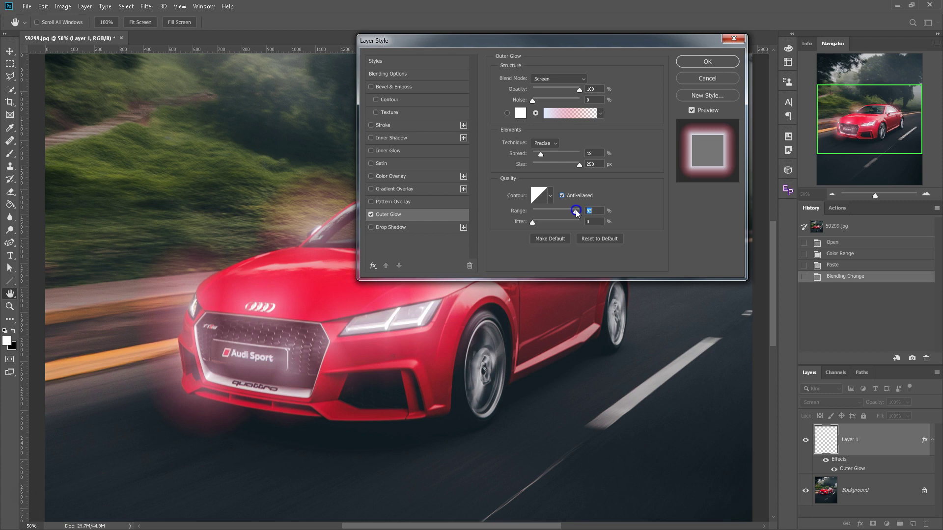
{"action": "mouse_move", "coordinate": [569, 215]}
{"action": "left_mouse_down"}
{"action": "mouse_move", "coordinate": [537, 212]}
{"action": "mouse_move", "coordinate": [564, 202]}
{"action": "left_mouse_up"}
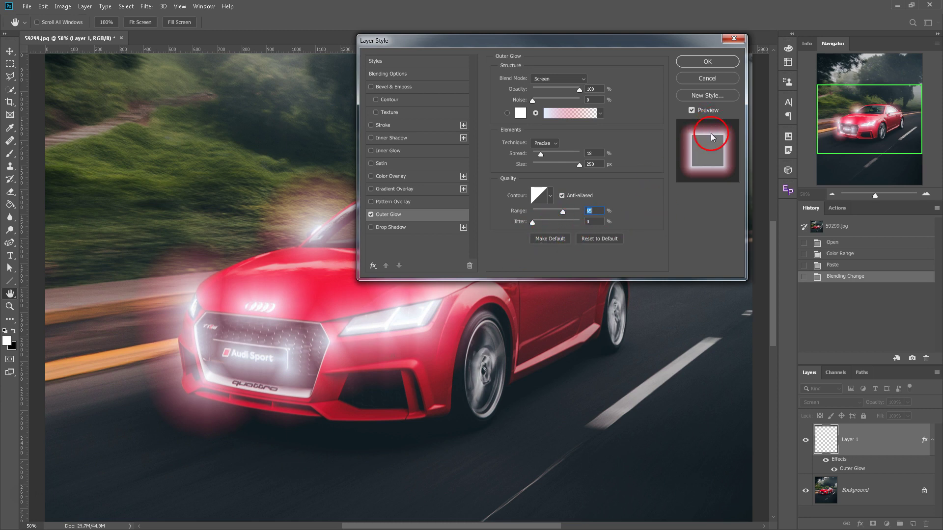
{"action": "left_click", "coordinate": [690, 66]}
{"action": "key", "text": "e"}
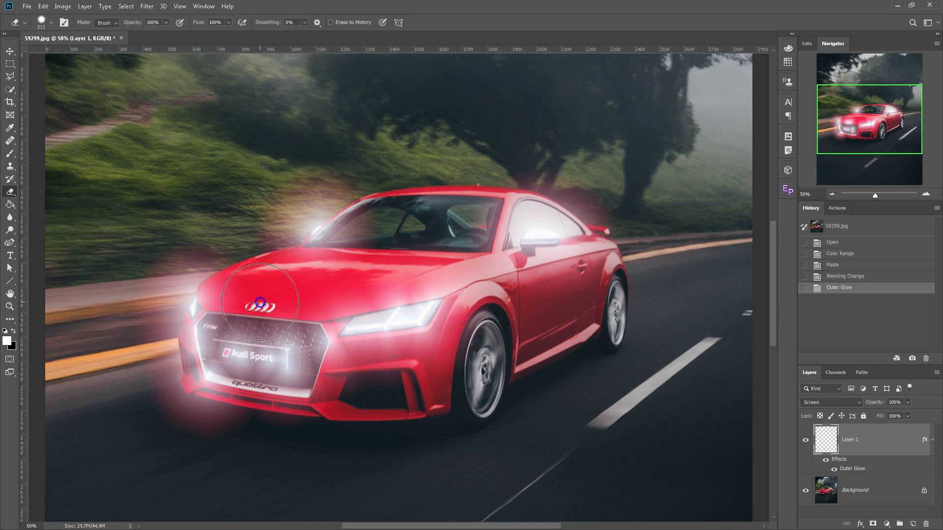
Step: Erase the stray glow over the hood logo, windshield edge, side mirror and grille
{"action": "left_click", "coordinate": [258, 304]}
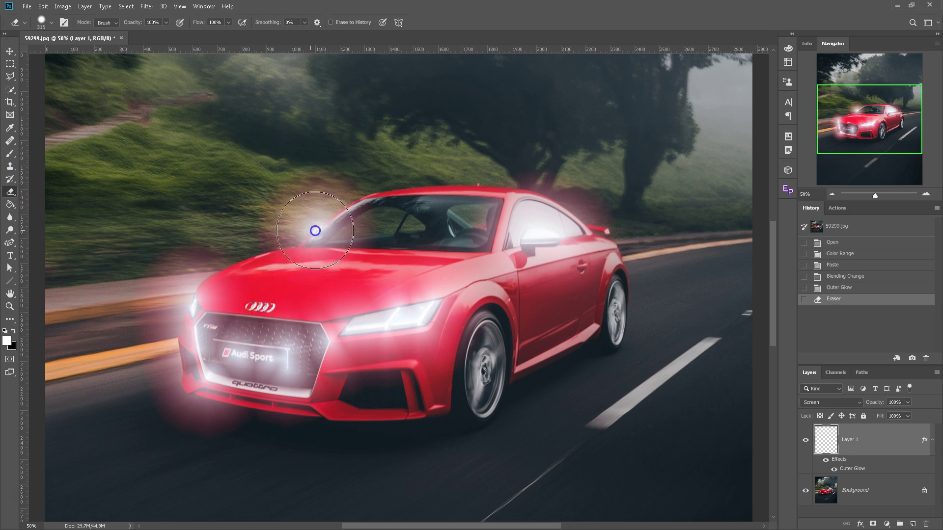
{"action": "left_click", "coordinate": [317, 225]}
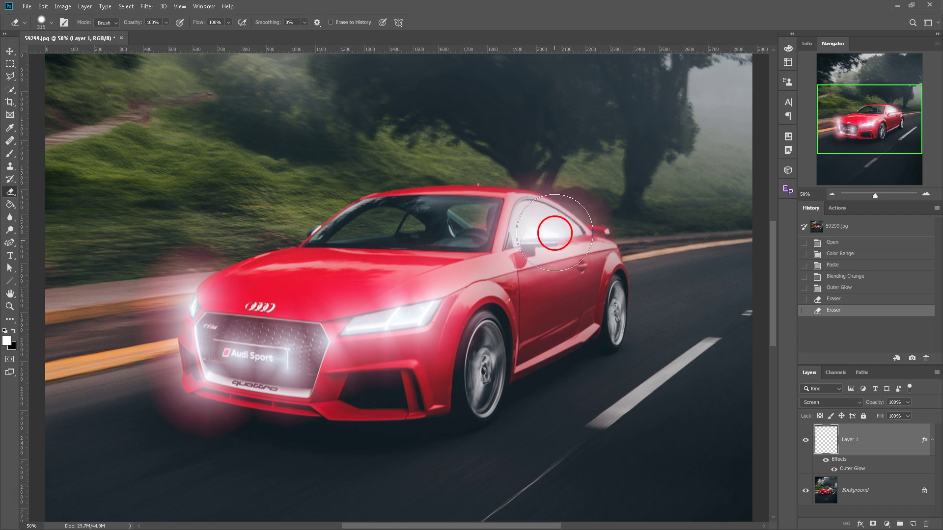
{"action": "left_click_drag", "start_coordinate": [552, 239], "coordinate": [534, 253]}
{"action": "mouse_move", "coordinate": [257, 351]}
{"action": "left_mouse_down"}
{"action": "mouse_move", "coordinate": [217, 379]}
{"action": "mouse_move", "coordinate": [229, 364]}
{"action": "mouse_move", "coordinate": [271, 357]}
{"action": "mouse_move", "coordinate": [245, 363]}
{"action": "left_mouse_up"}
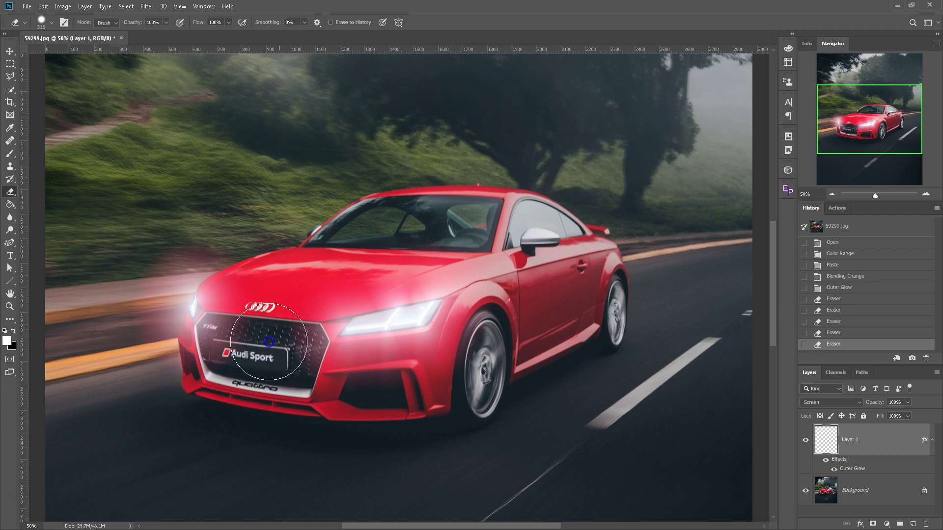
Step: Erase the leftover glow on the trees above the car
{"action": "left_click_drag", "start_coordinate": [855, 123], "coordinate": [830, 91]}
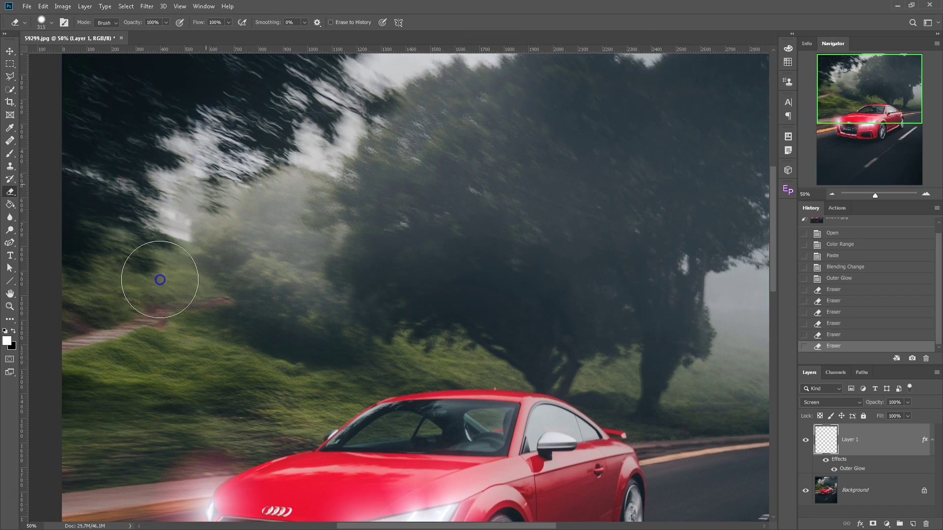
{"action": "left_click_drag", "start_coordinate": [143, 172], "coordinate": [314, 141]}
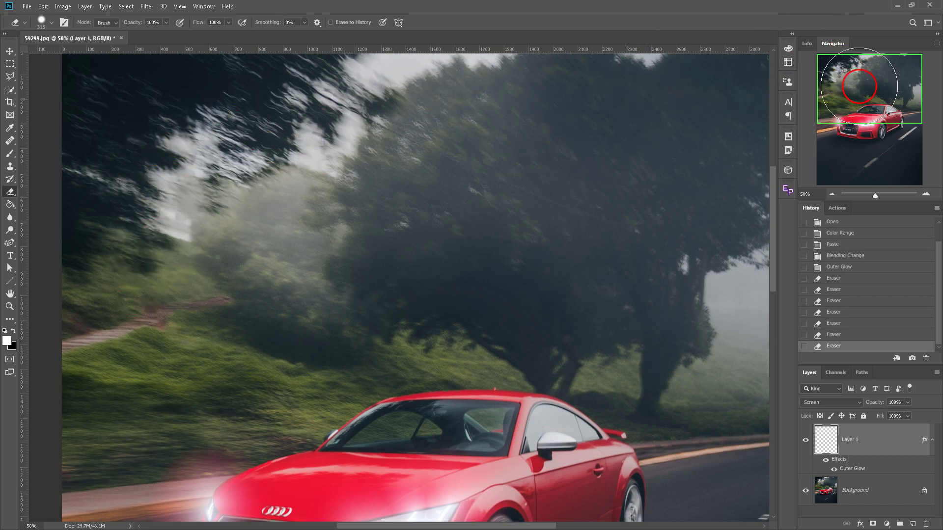
{"action": "left_click_drag", "start_coordinate": [854, 88], "coordinate": [861, 109]}
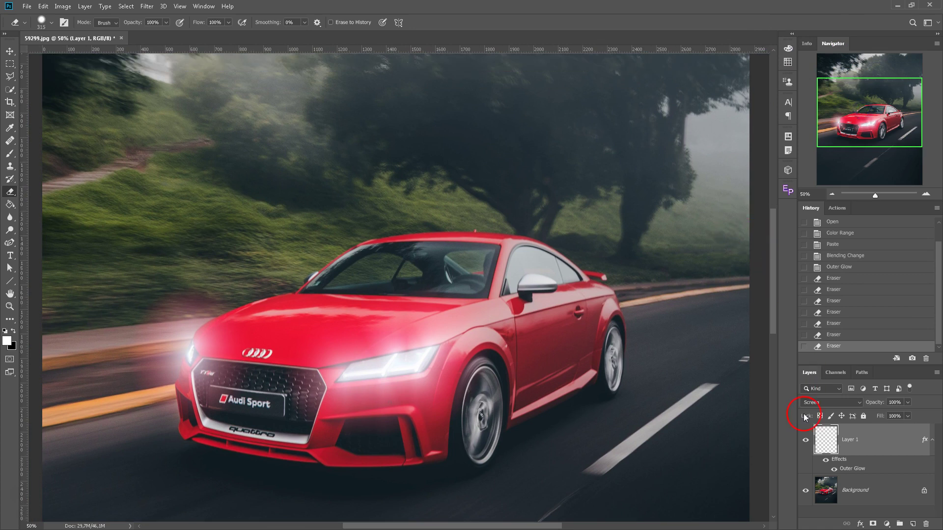
{"action": "left_click", "coordinate": [805, 441]}
{"action": "left_click", "coordinate": [805, 441]}
{"action": "left_click", "coordinate": [805, 441]}
{"action": "left_click", "coordinate": [805, 441]}
{"action": "left_click", "coordinate": [805, 442]}
{"action": "left_click", "coordinate": [805, 442]}
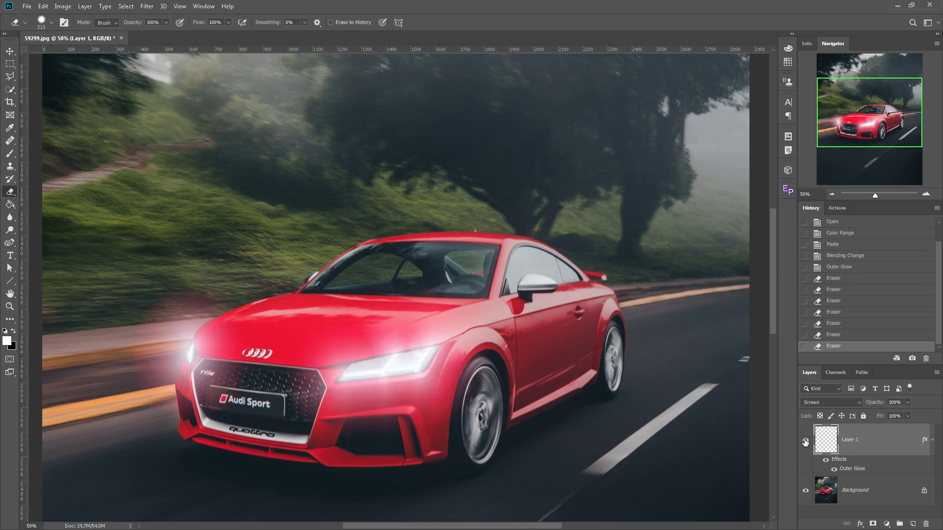